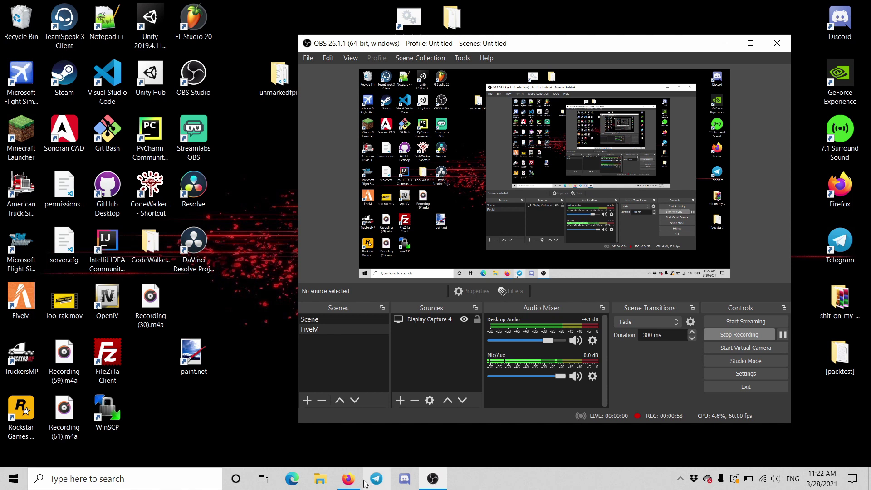
Bring the Highway Patrol Ped V. 2.0 forum topic forward in Firefox while OBS records.
{"action": "left_click", "coordinate": [348, 478]}
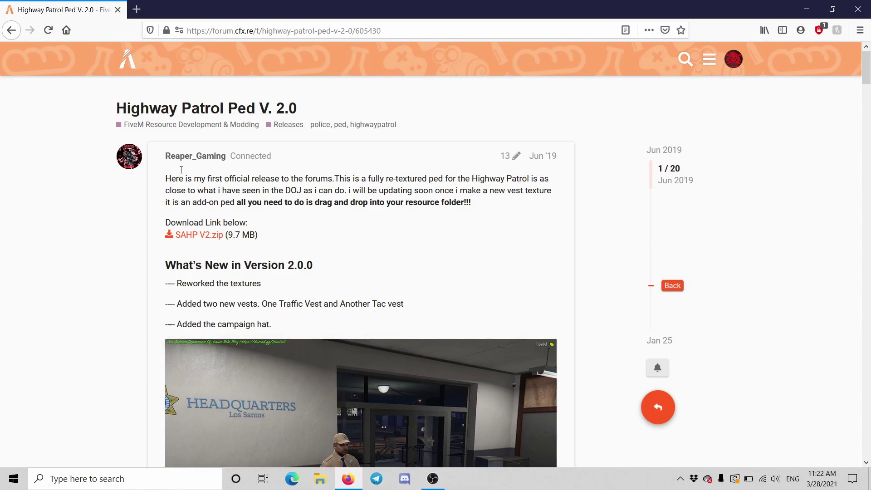
Download SAHP V2.zip from the forum topic, choosing Save File.
{"action": "left_click_drag", "start_coordinate": [122, 109], "coordinate": [213, 123]}
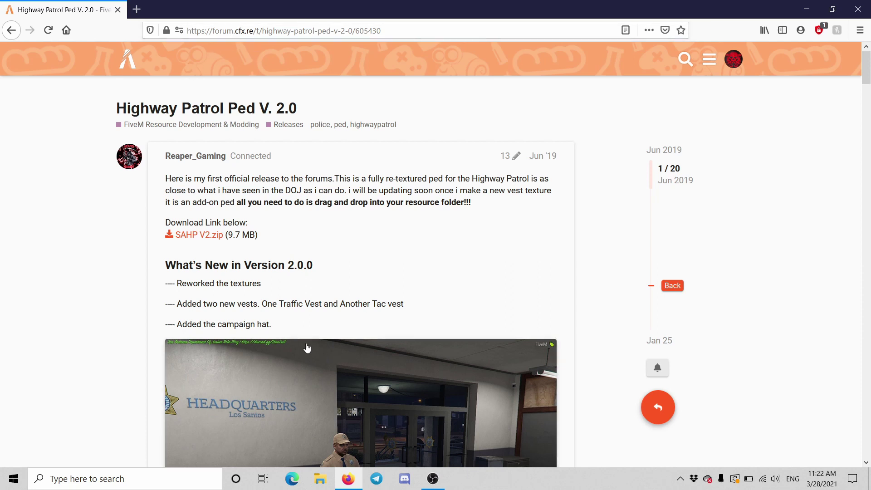
{"action": "left_click", "coordinate": [198, 235]}
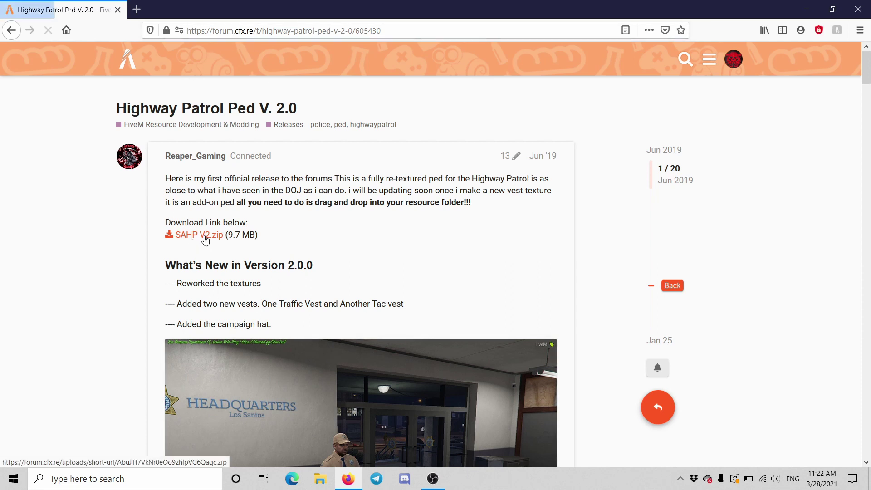
{"action": "left_click", "coordinate": [351, 247]}
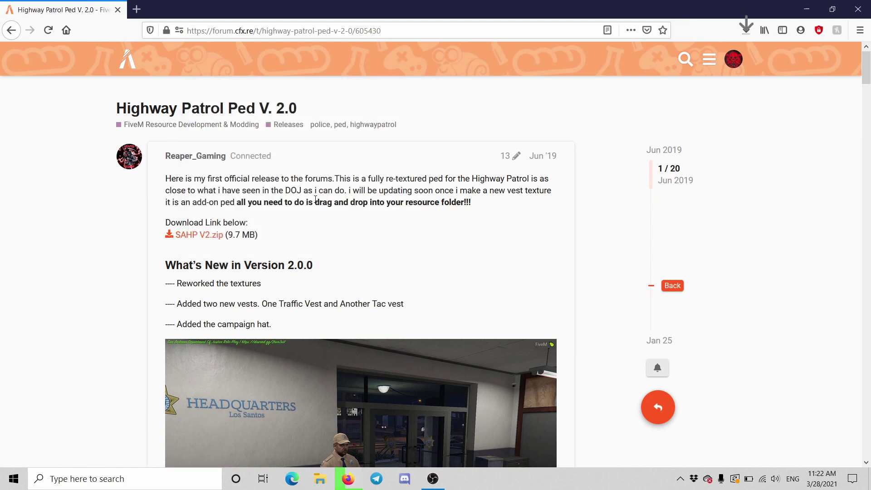
{"action": "scroll", "coordinate": [458, 230], "scroll_direction": "down", "scroll_amount": 3}
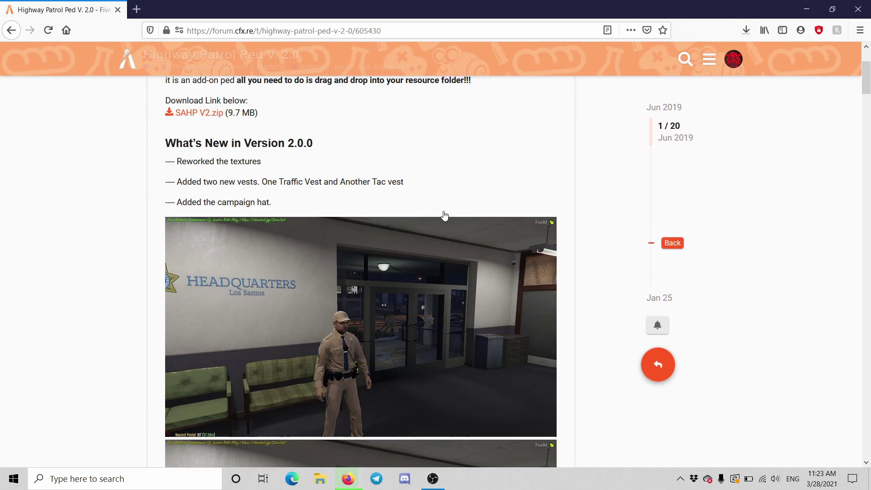
{"action": "scroll", "coordinate": [409, 229], "scroll_direction": "down", "scroll_amount": 3}
{"action": "scroll", "coordinate": [368, 228], "scroll_direction": "down", "scroll_amount": 4}
{"action": "scroll", "coordinate": [368, 228], "scroll_direction": "up", "scroll_amount": 3}
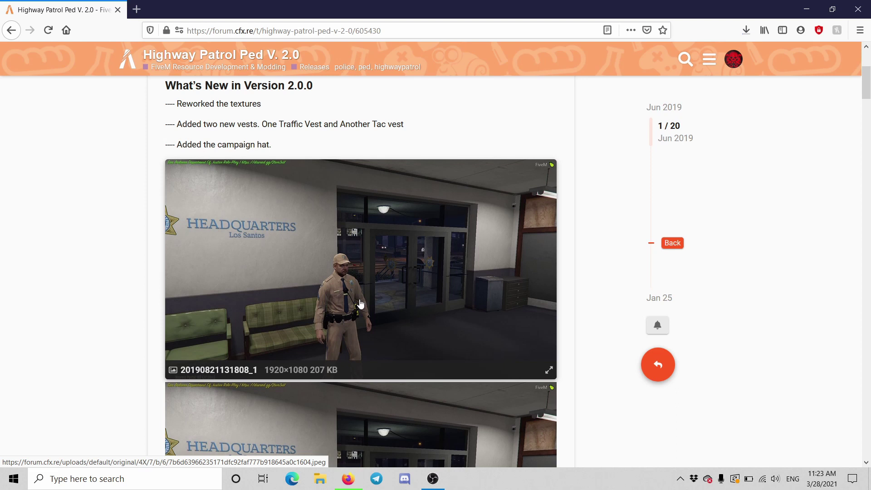
{"action": "scroll", "coordinate": [354, 293], "scroll_direction": "down", "scroll_amount": 2}
{"action": "scroll", "coordinate": [323, 220], "scroll_direction": "down", "scroll_amount": 5}
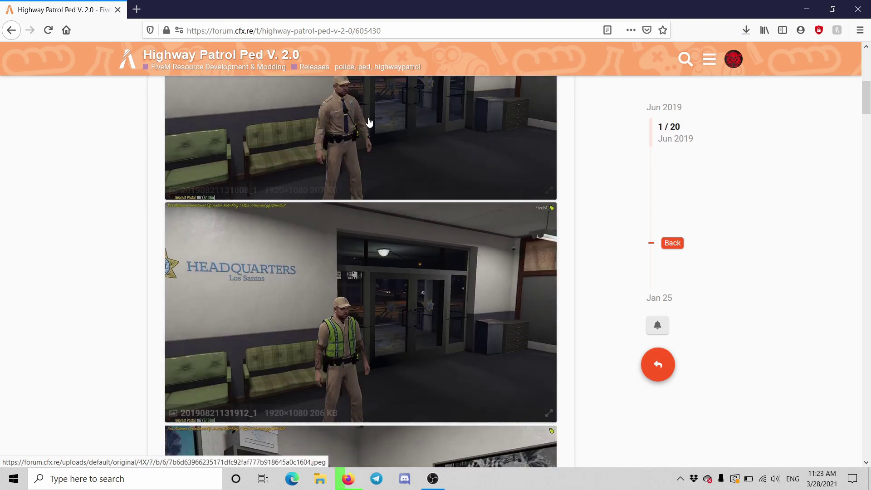
{"action": "scroll", "coordinate": [354, 365], "scroll_direction": "down", "scroll_amount": 3}
{"action": "scroll", "coordinate": [340, 347], "scroll_direction": "down", "scroll_amount": 3}
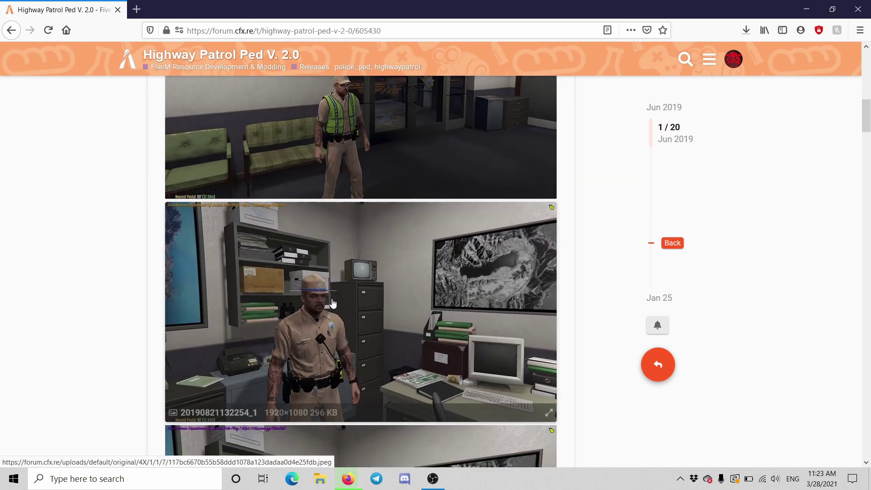
{"action": "scroll", "coordinate": [334, 337], "scroll_direction": "down", "scroll_amount": 2}
{"action": "scroll", "coordinate": [333, 335], "scroll_direction": "down", "scroll_amount": 4}
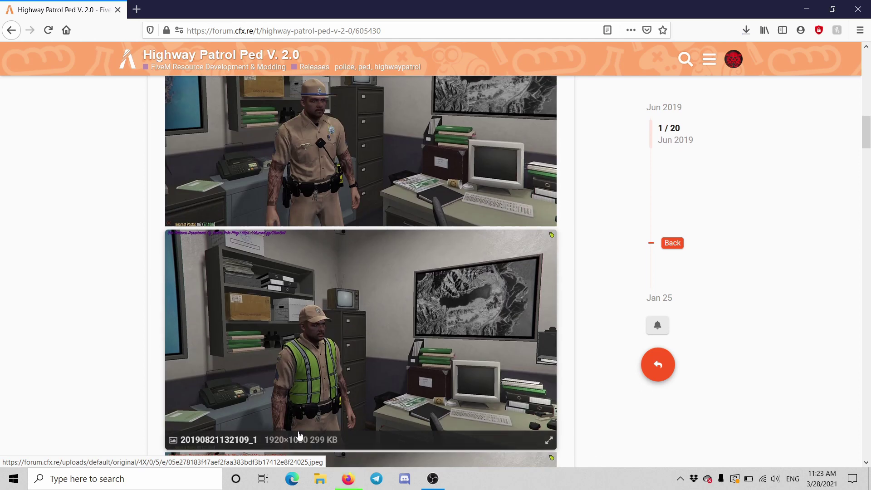
{"action": "scroll", "coordinate": [272, 354], "scroll_direction": "down", "scroll_amount": 4}
{"action": "scroll", "coordinate": [262, 358], "scroll_direction": "down", "scroll_amount": 5}
{"action": "scroll", "coordinate": [273, 341], "scroll_direction": "down", "scroll_amount": 5}
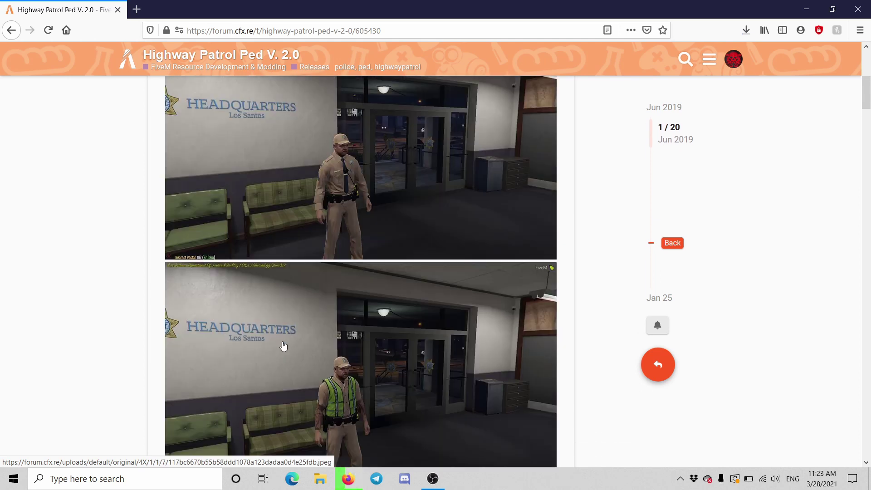
{"action": "scroll", "coordinate": [318, 263], "scroll_direction": "down", "scroll_amount": 5}
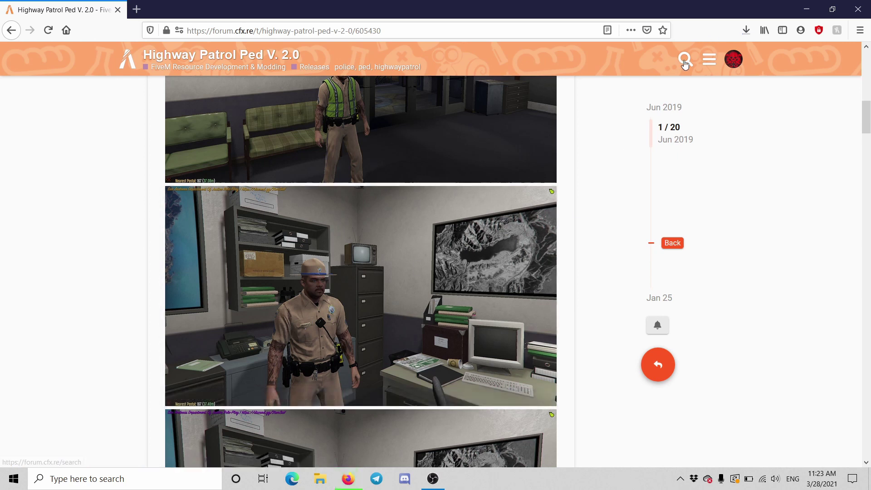
{"action": "scroll", "coordinate": [422, 268], "scroll_direction": "down", "scroll_amount": 3}
{"action": "scroll", "coordinate": [422, 267], "scroll_direction": "down", "scroll_amount": 2}
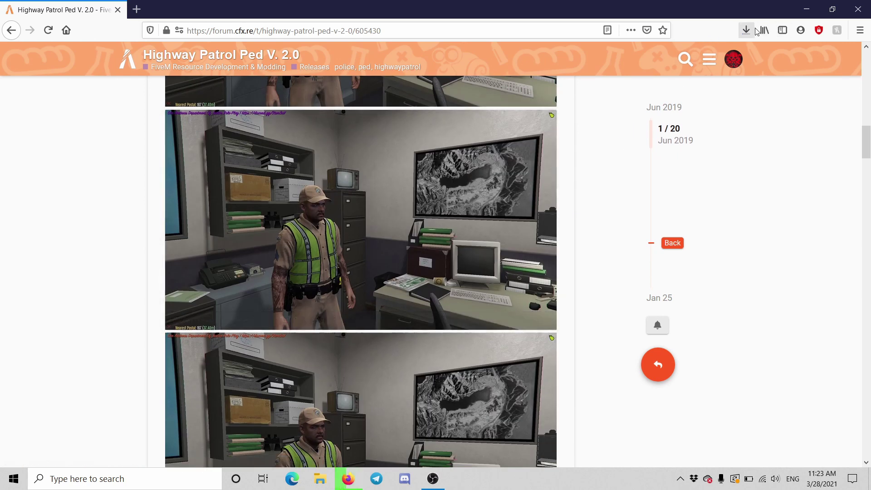
Check the Firefox Downloads panel until SAHP V2.zip (9.7 MB) finishes downloading.
{"action": "left_click", "coordinate": [747, 30]}
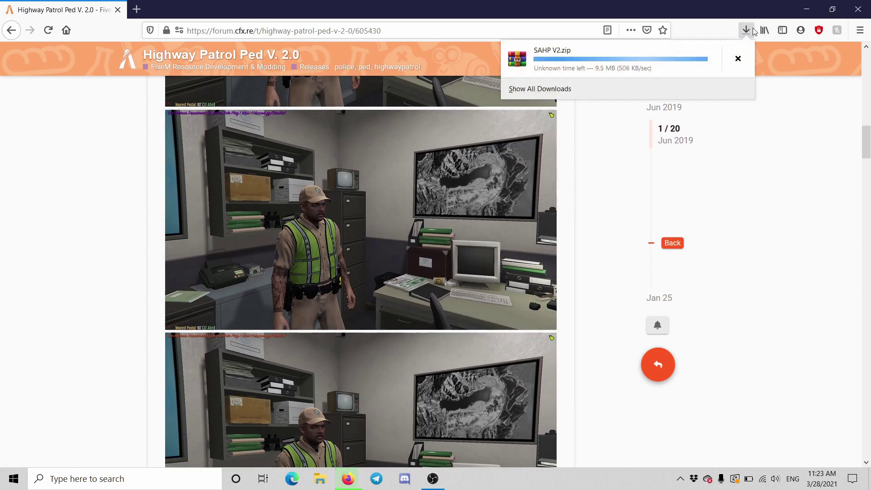
{"action": "left_click", "coordinate": [723, 10]}
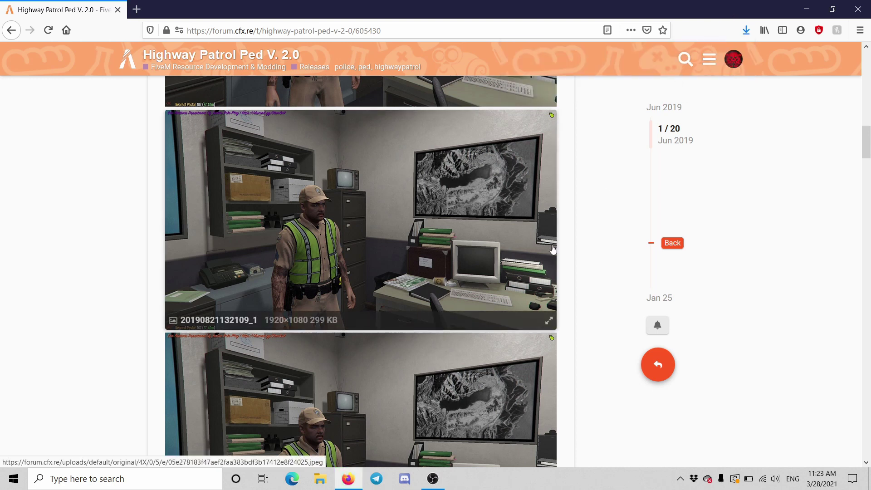
{"action": "scroll", "coordinate": [477, 259], "scroll_direction": "down", "scroll_amount": 3}
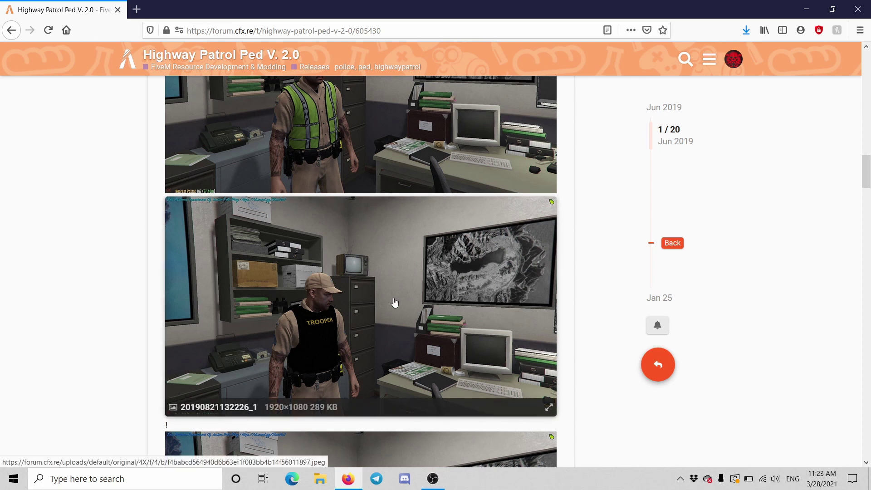
{"action": "scroll", "coordinate": [395, 299], "scroll_direction": "down", "scroll_amount": 3}
{"action": "scroll", "coordinate": [331, 281], "scroll_direction": "down", "scroll_amount": 3}
{"action": "scroll", "coordinate": [331, 281], "scroll_direction": "up", "scroll_amount": 2}
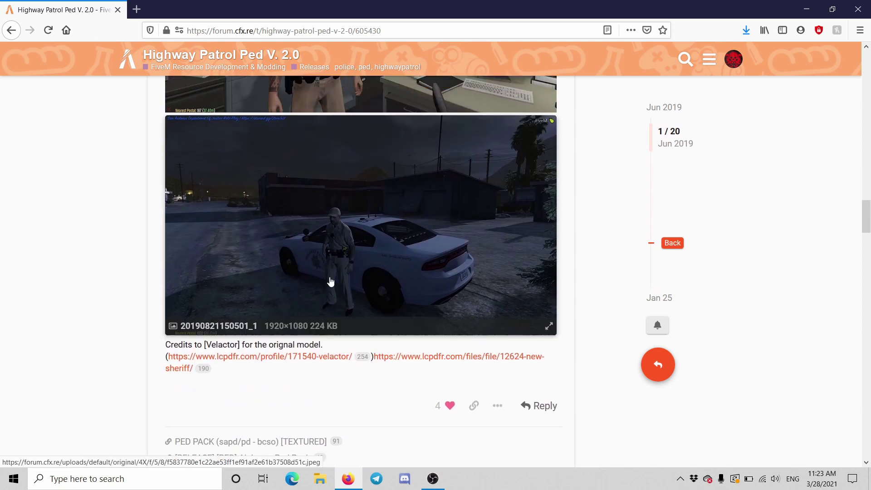
{"action": "scroll", "coordinate": [331, 282], "scroll_direction": "up", "scroll_amount": 5}
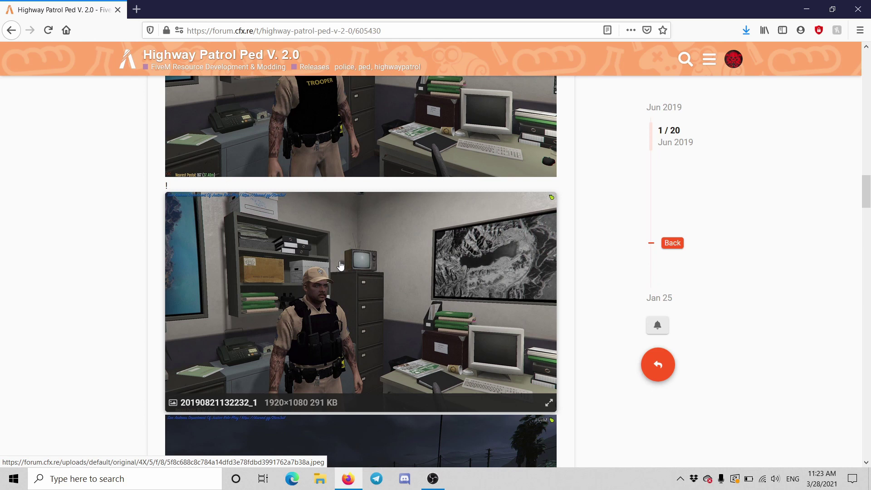
{"action": "scroll", "coordinate": [525, 240], "scroll_direction": "down", "scroll_amount": 4}
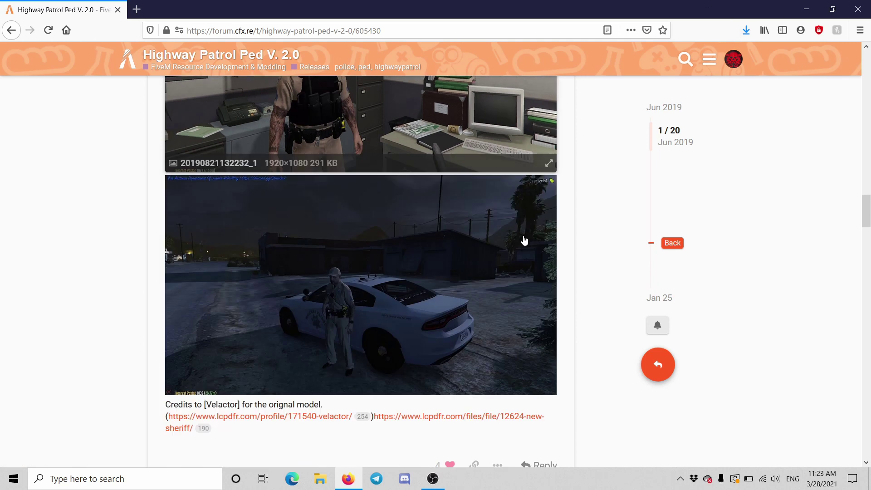
{"action": "scroll", "coordinate": [524, 240], "scroll_direction": "down", "scroll_amount": 2}
{"action": "scroll", "coordinate": [485, 235], "scroll_direction": "up", "scroll_amount": 5}
{"action": "scroll", "coordinate": [485, 232], "scroll_direction": "up", "scroll_amount": 5}
{"action": "scroll", "coordinate": [491, 225], "scroll_direction": "up", "scroll_amount": 5}
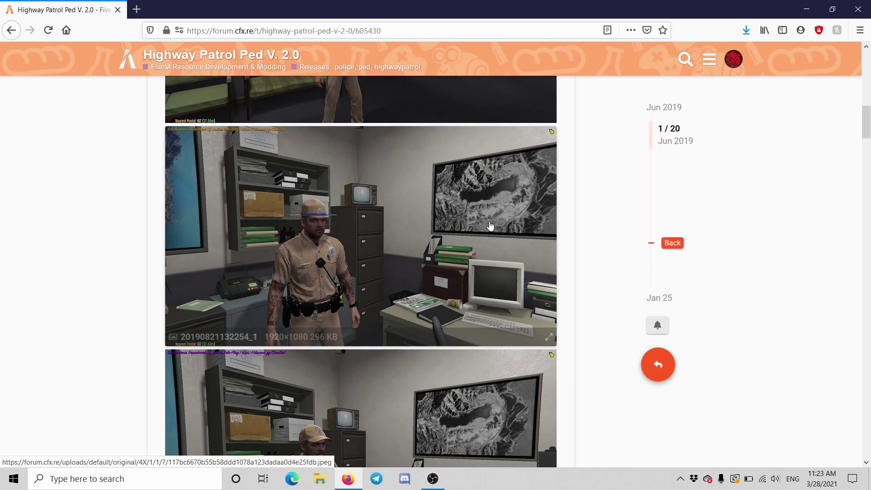
{"action": "scroll", "coordinate": [491, 225], "scroll_direction": "up", "scroll_amount": 5}
{"action": "scroll", "coordinate": [491, 226], "scroll_direction": "up", "scroll_amount": 5}
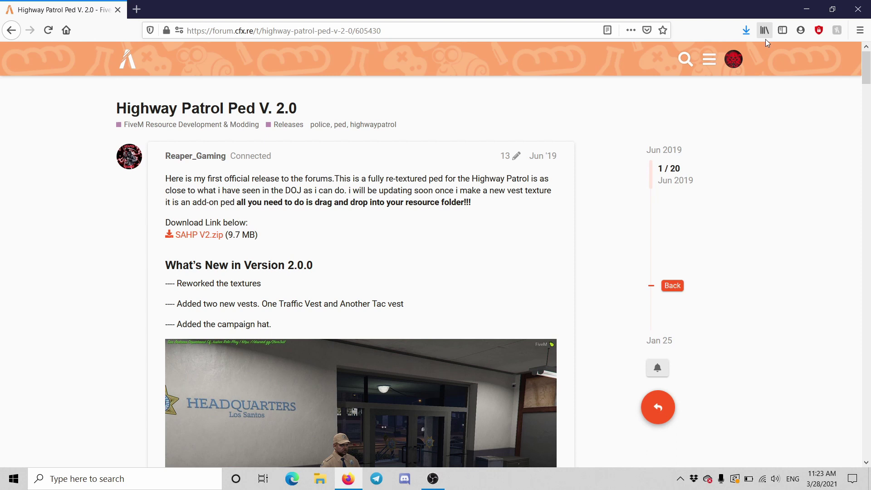
{"action": "left_click", "coordinate": [747, 30]}
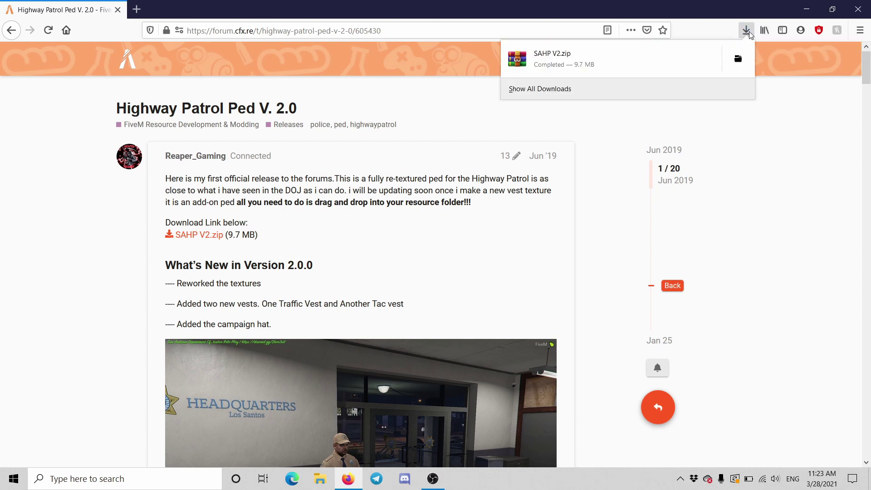
Open SAHP V2.zip in WinRAR and browse into the sahp folder and back.
{"action": "left_click", "coordinate": [611, 61]}
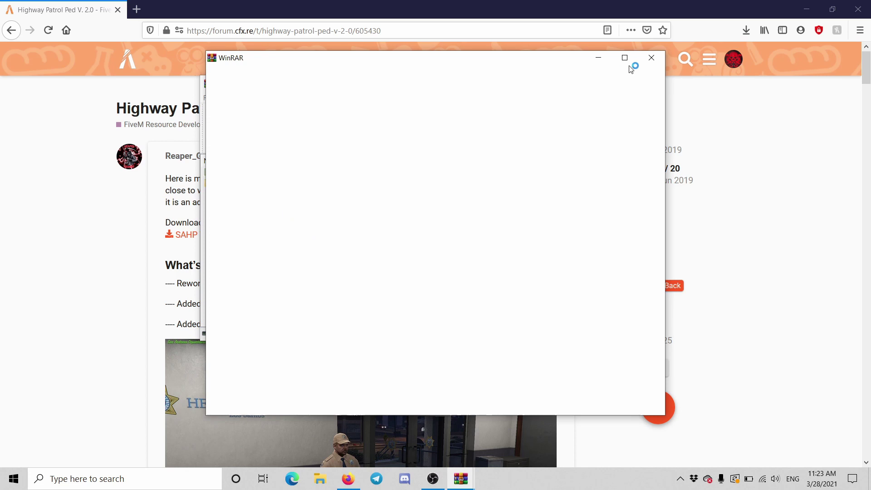
{"action": "left_click", "coordinate": [652, 60]}
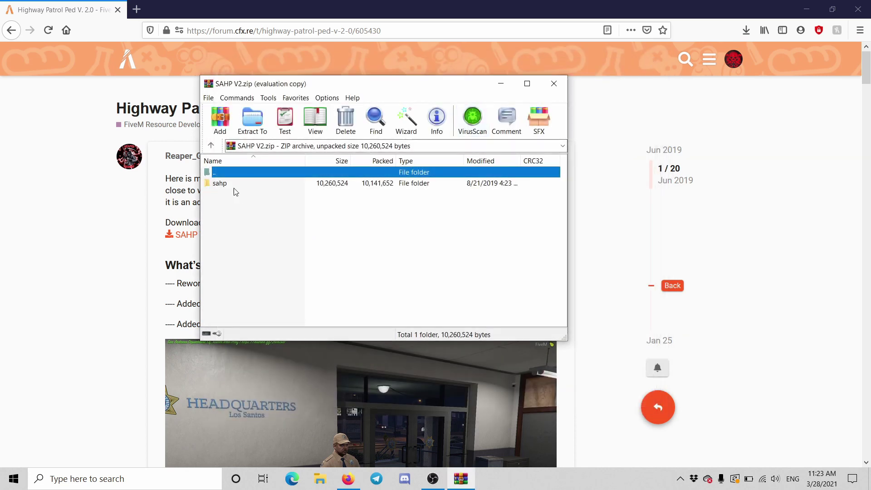
{"action": "double_click", "coordinate": [220, 184]}
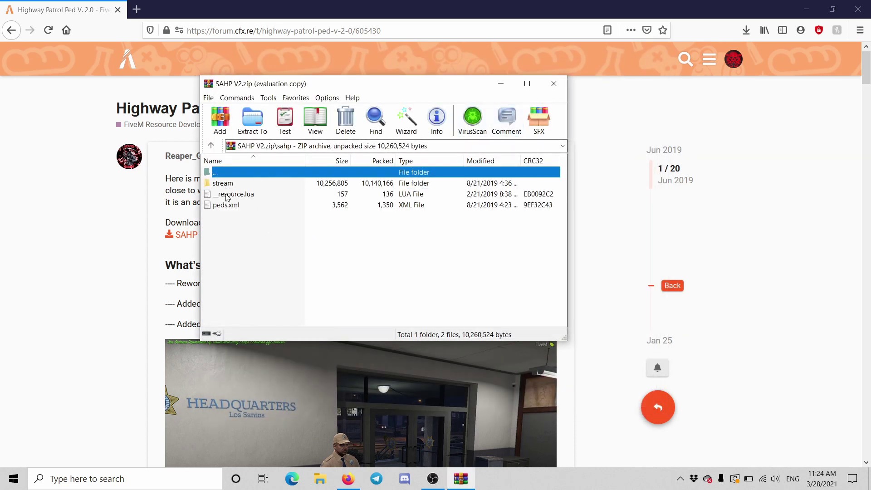
{"action": "double_click", "coordinate": [229, 172]}
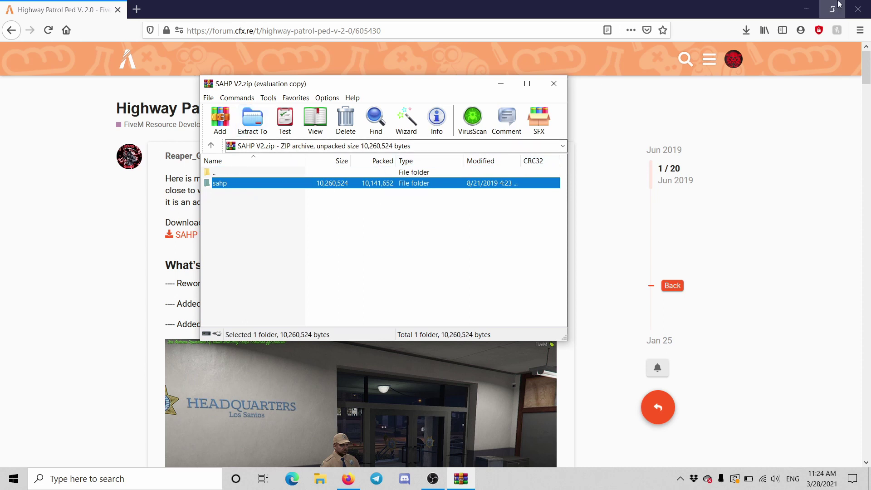
Extract the sahp folder onto the desktop and close WinRAR.
{"action": "key", "text": "super+d"}
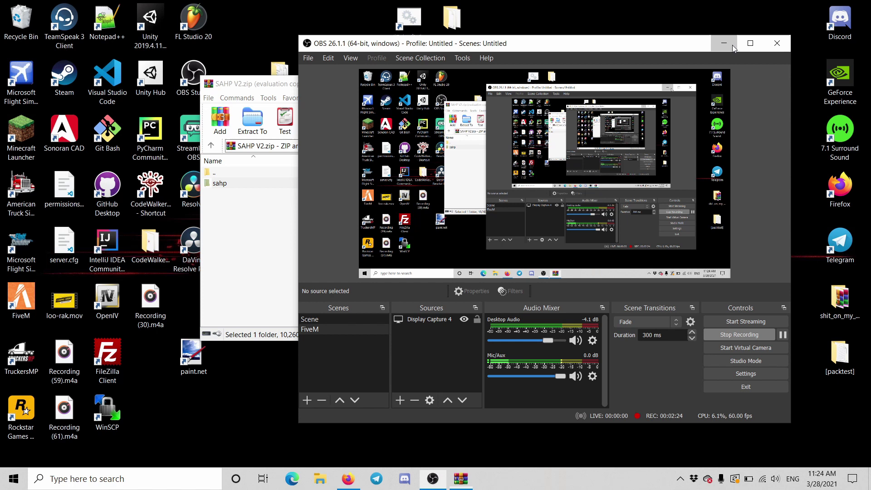
{"action": "left_click", "coordinate": [724, 43]}
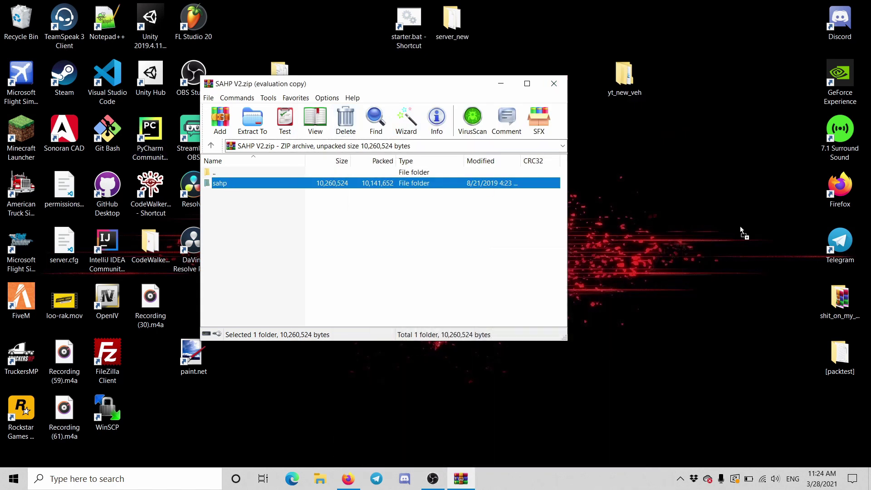
{"action": "left_click_drag", "start_coordinate": [194, 78], "coordinate": [397, 214]}
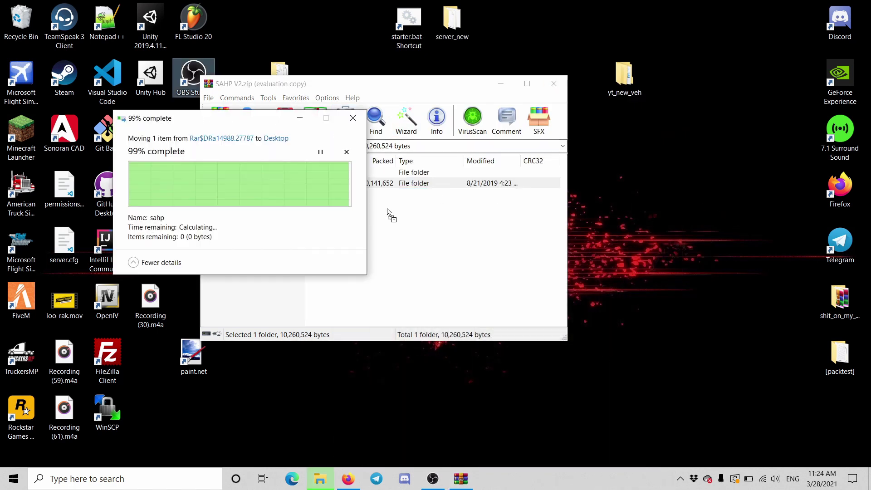
{"action": "left_click", "coordinate": [554, 83]}
Open the desktop sahp folder maximized and look inside its stream subfolder.
{"action": "left_click", "coordinate": [709, 193]}
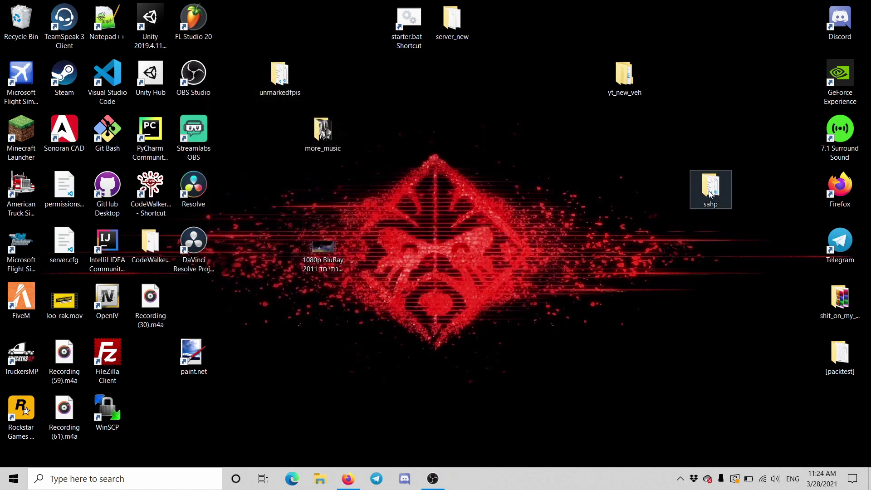
{"action": "double_click", "coordinate": [710, 193]}
{"action": "left_click_drag", "start_coordinate": [633, 10], "coordinate": [599, 1]}
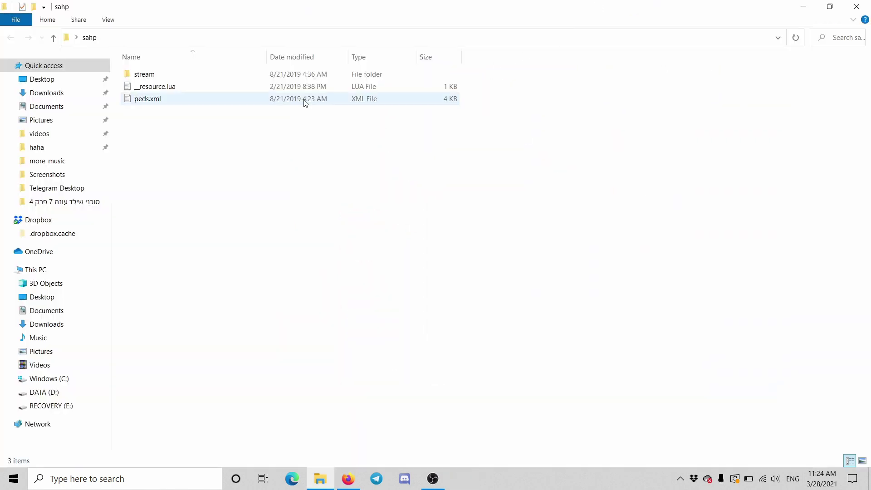
{"action": "double_click", "coordinate": [195, 74]}
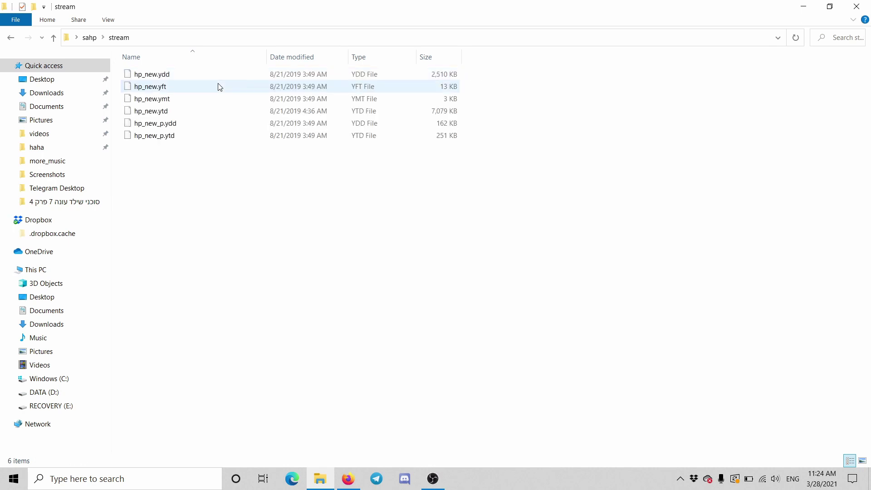
{"action": "left_click", "coordinate": [52, 38]}
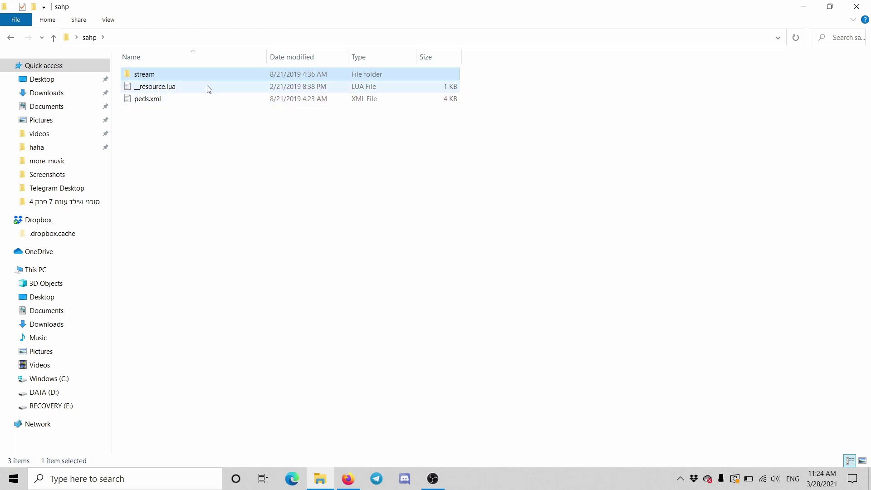
{"action": "double_click", "coordinate": [168, 74]}
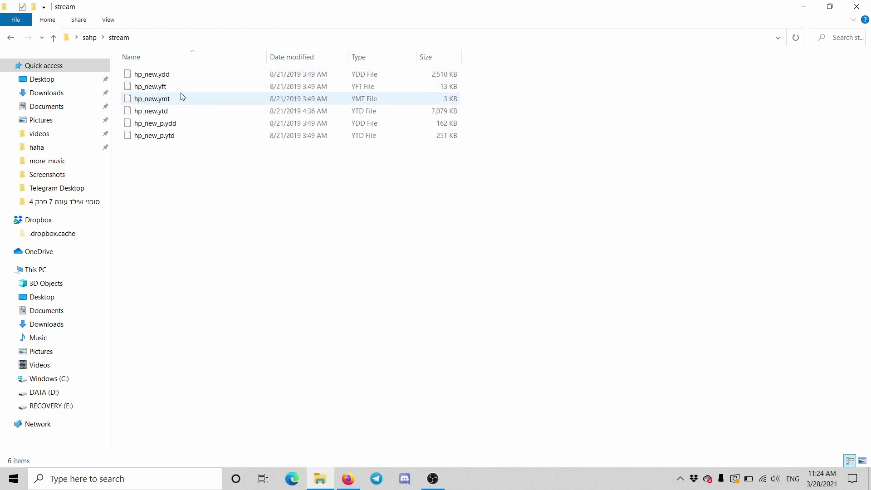
{"action": "left_click", "coordinate": [53, 38]}
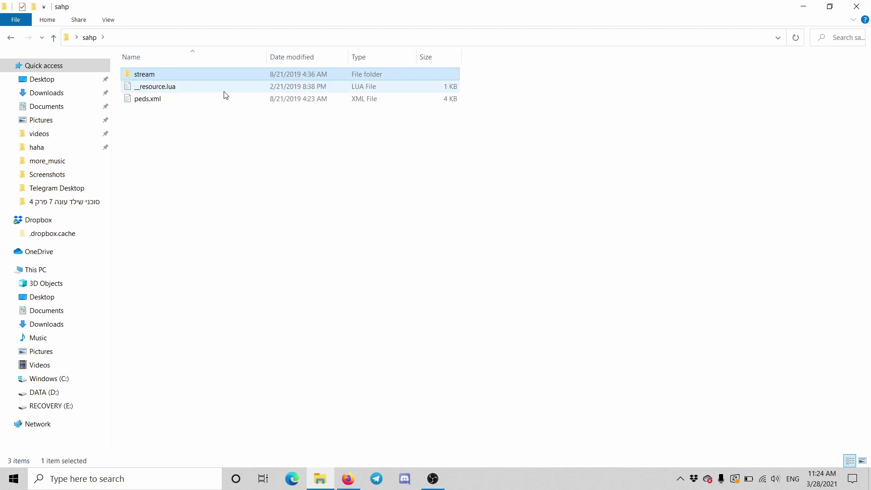
Dock the sahp folder window on the right and launch OpenIV from the desktop.
{"action": "left_click", "coordinate": [157, 86]}
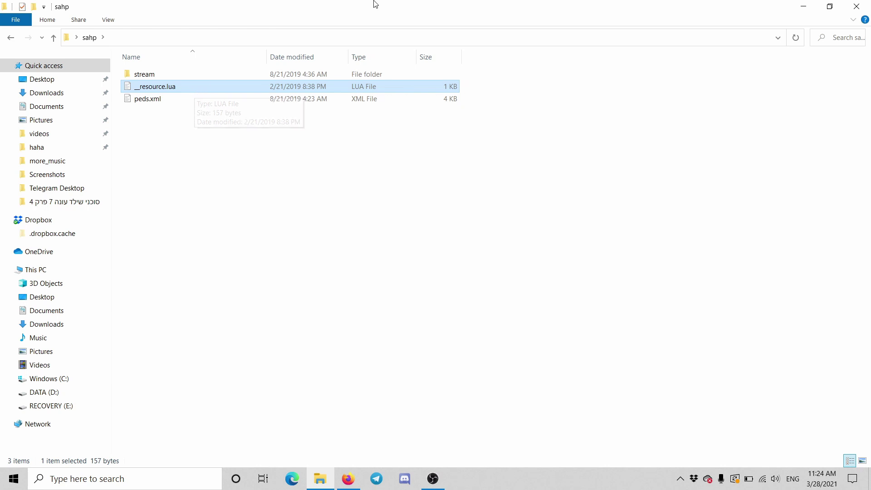
{"action": "mouse_move", "coordinate": [371, 8]}
{"action": "left_mouse_down"}
{"action": "mouse_move", "coordinate": [625, 51]}
{"action": "mouse_move", "coordinate": [589, 28]}
{"action": "left_mouse_up"}
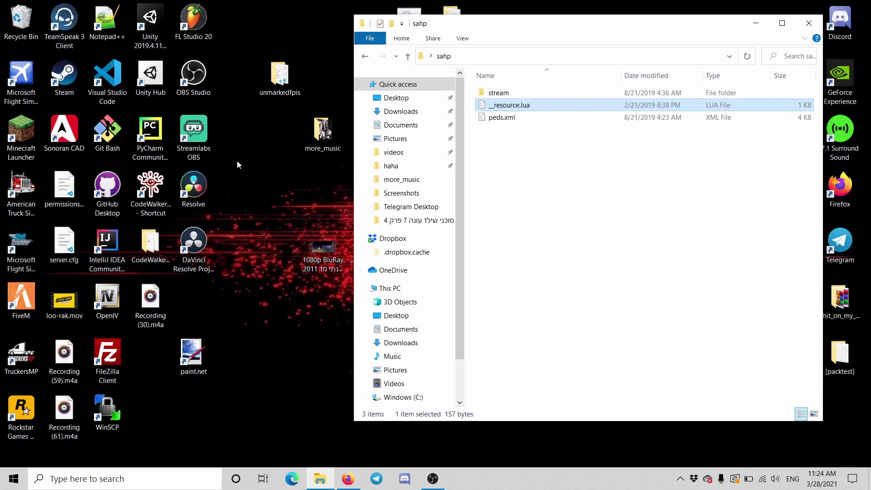
{"action": "double_click", "coordinate": [111, 296]}
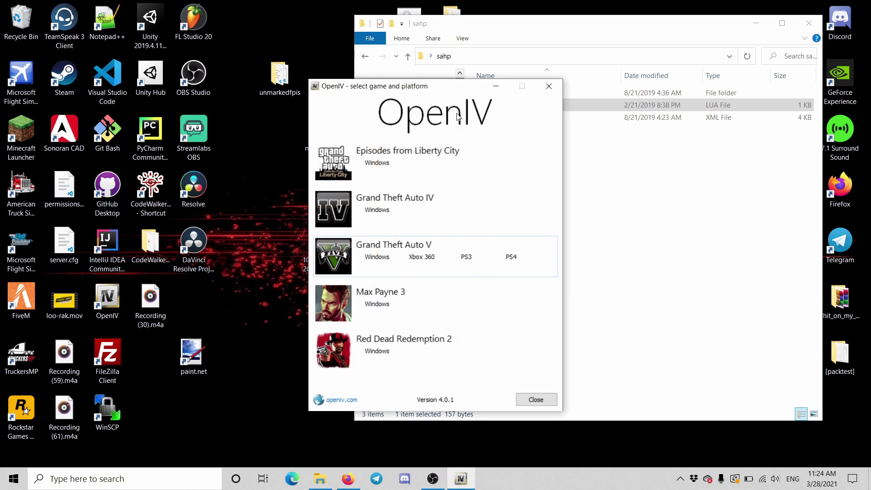
Choose Grand Theft Auto V for Windows in OpenIV's game selection window.
{"action": "left_click", "coordinate": [378, 257]}
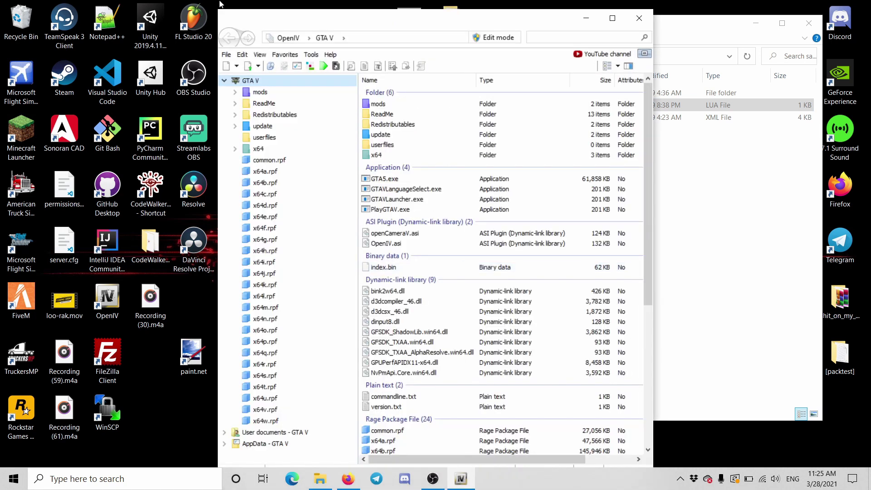
Put OpenIV on the left and Explorer on the right, and drag the sahp stream folder into OpenIV.
{"action": "left_click_drag", "start_coordinate": [378, 22], "coordinate": [382, 2]}
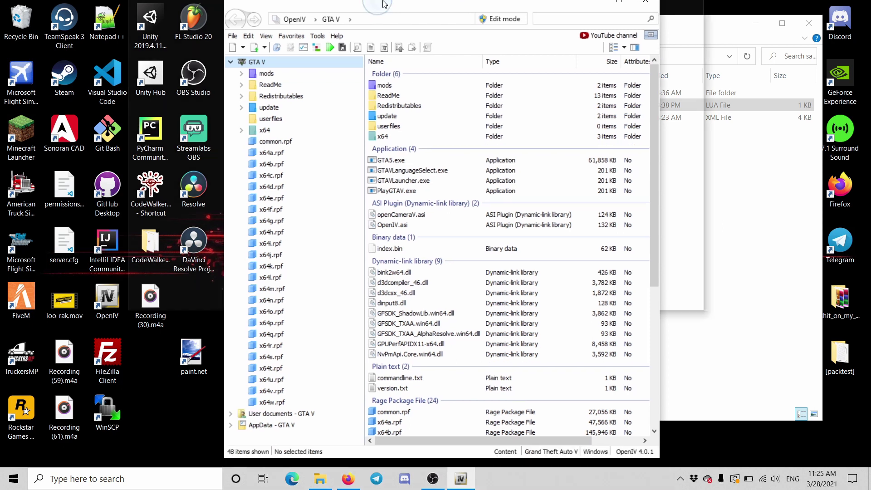
{"action": "left_click", "coordinate": [7, 67]}
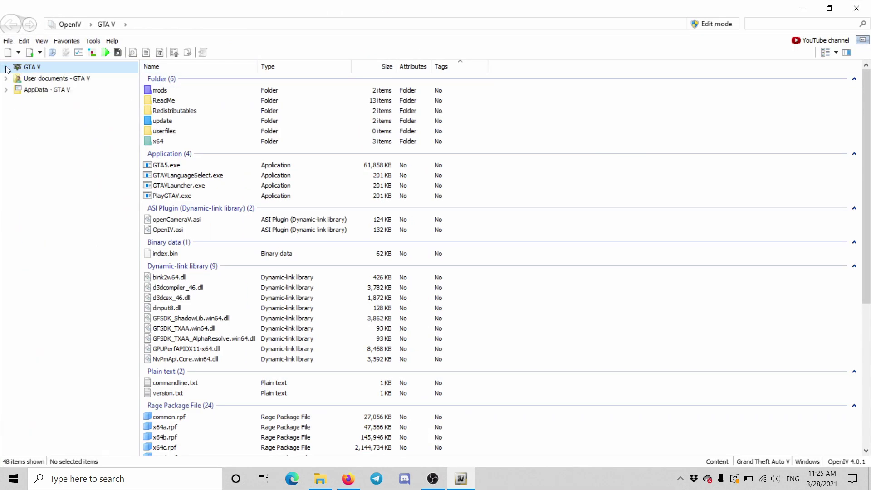
{"action": "left_click_drag", "start_coordinate": [393, 14], "coordinate": [4, 204]}
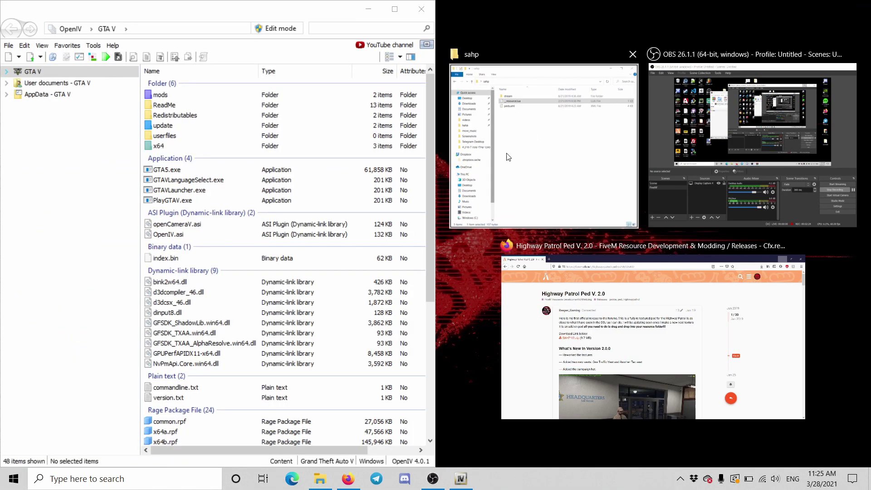
{"action": "left_click", "coordinate": [645, 154]}
{"action": "left_click", "coordinate": [592, 78]}
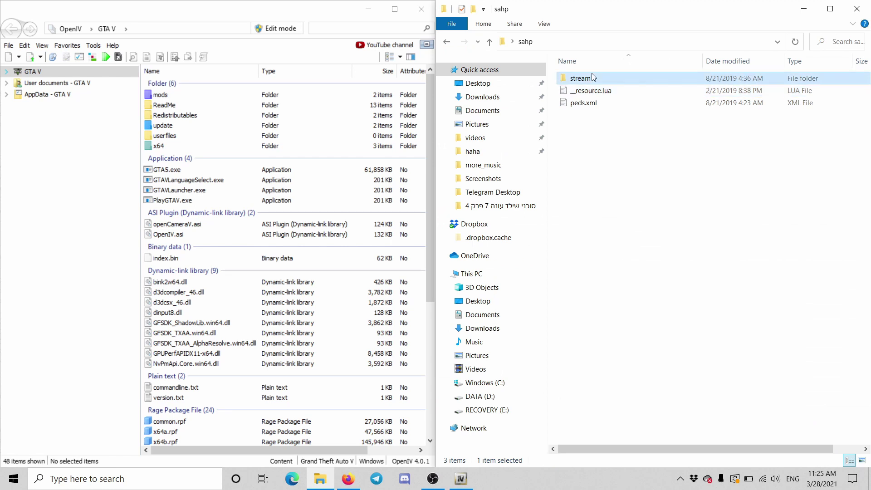
{"action": "left_click_drag", "start_coordinate": [150, 125], "coordinate": [150, 125]}
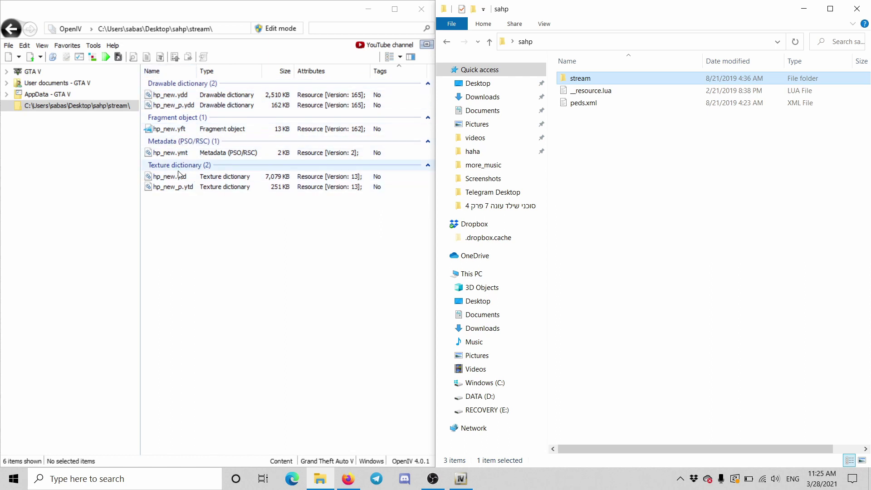
Open hp_new.ydd in the Model Viewer and orbit around the accessory models.
{"action": "left_click", "coordinate": [194, 97]}
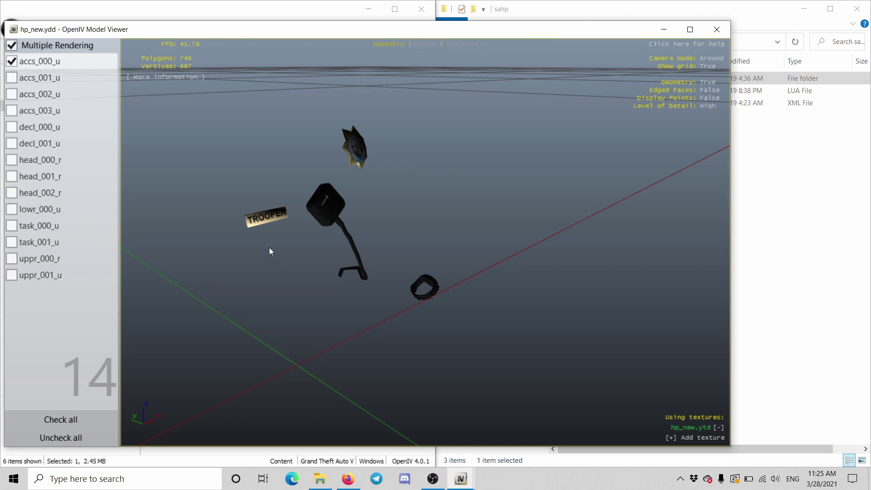
{"action": "left_click_drag", "start_coordinate": [364, 35], "coordinate": [507, 28]}
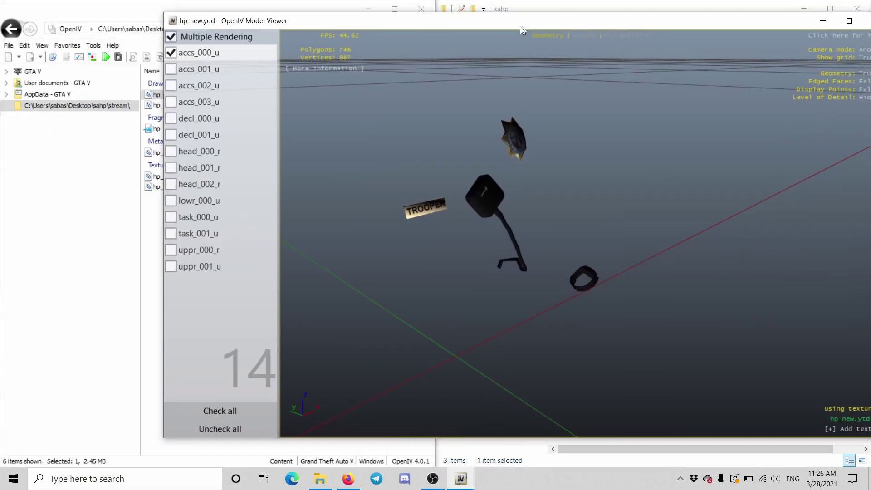
{"action": "mouse_move", "coordinate": [465, 162]}
{"action": "left_mouse_down"}
{"action": "mouse_move", "coordinate": [409, 188]}
{"action": "mouse_move", "coordinate": [606, 408]}
{"action": "mouse_move", "coordinate": [305, 247]}
{"action": "mouse_move", "coordinate": [505, 168]}
{"action": "left_mouse_up"}
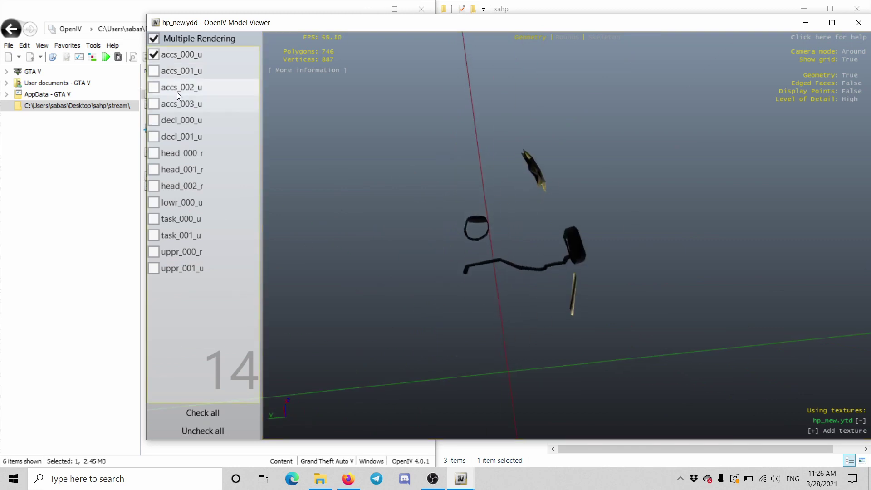
Toggle the accessories from the green vest to only the black TROOPER vest.
{"action": "left_click", "coordinate": [154, 70]}
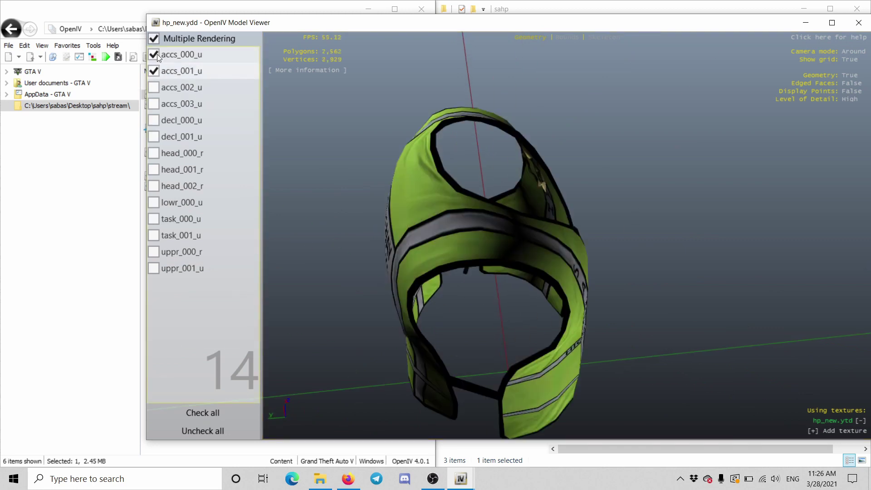
{"action": "left_click", "coordinate": [157, 54]}
{"action": "mouse_move", "coordinate": [272, 143]}
{"action": "left_mouse_down"}
{"action": "mouse_move", "coordinate": [361, 138]}
{"action": "mouse_move", "coordinate": [321, 129]}
{"action": "left_mouse_up"}
{"action": "left_click", "coordinate": [154, 87]}
{"action": "left_click", "coordinate": [154, 71]}
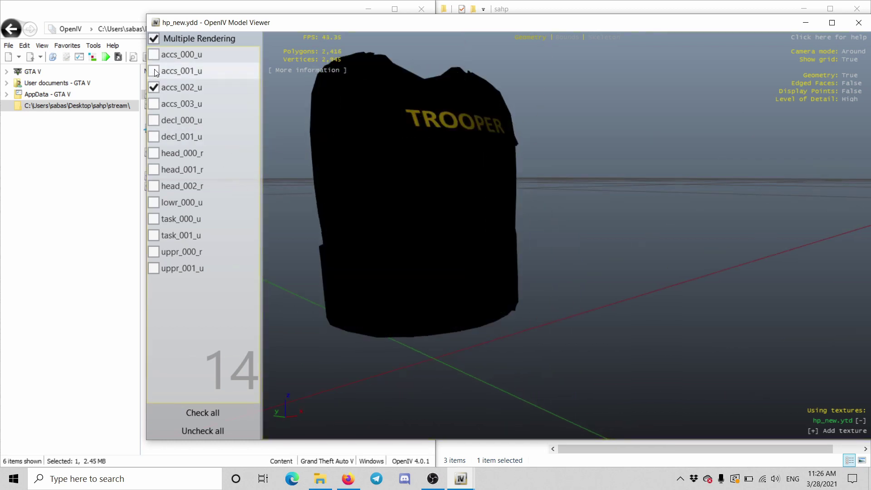
{"action": "left_click_drag", "start_coordinate": [465, 180], "coordinate": [571, 190]}
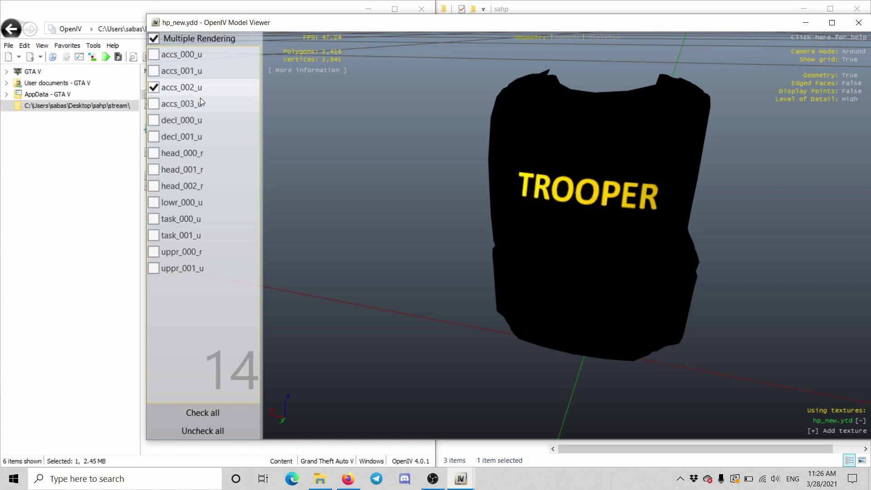
{"action": "left_click", "coordinate": [99, 178]}
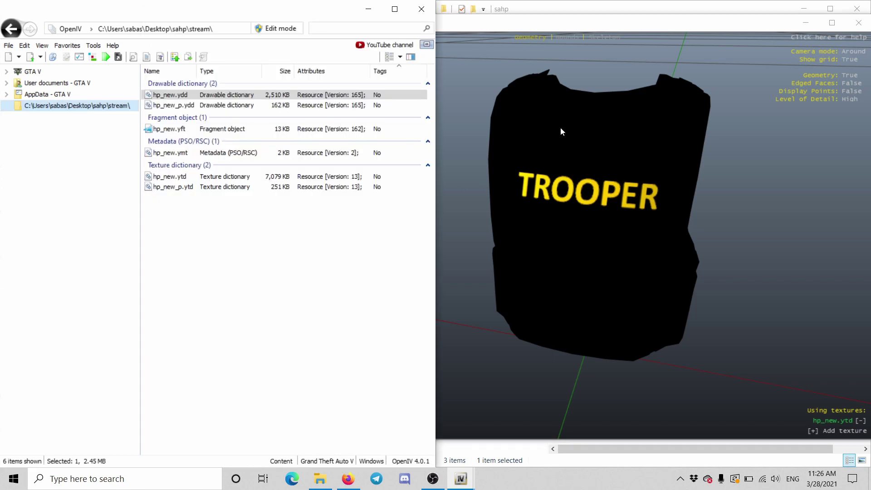
Open hp_new.ytd and preview the accs_diff_000_b_uni and accs_diff_000_c_uni textures.
{"action": "left_click", "coordinate": [193, 180]}
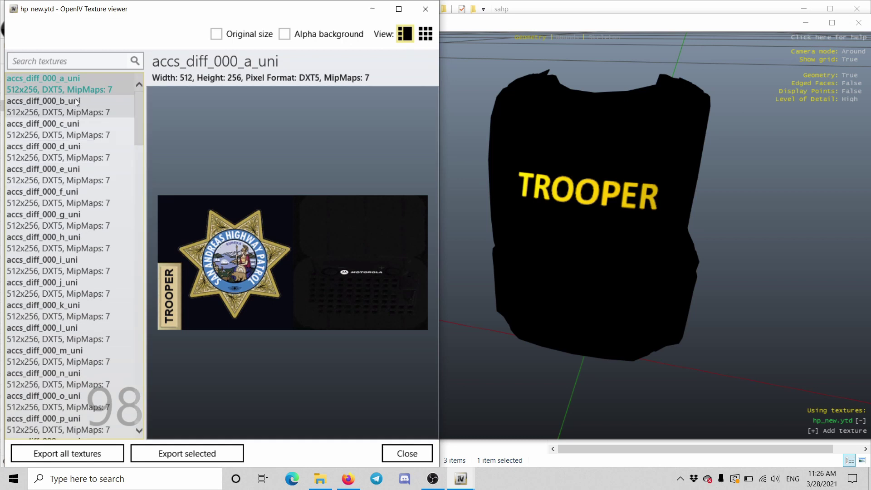
{"action": "left_click", "coordinate": [69, 102]}
{"action": "left_click", "coordinate": [67, 135]}
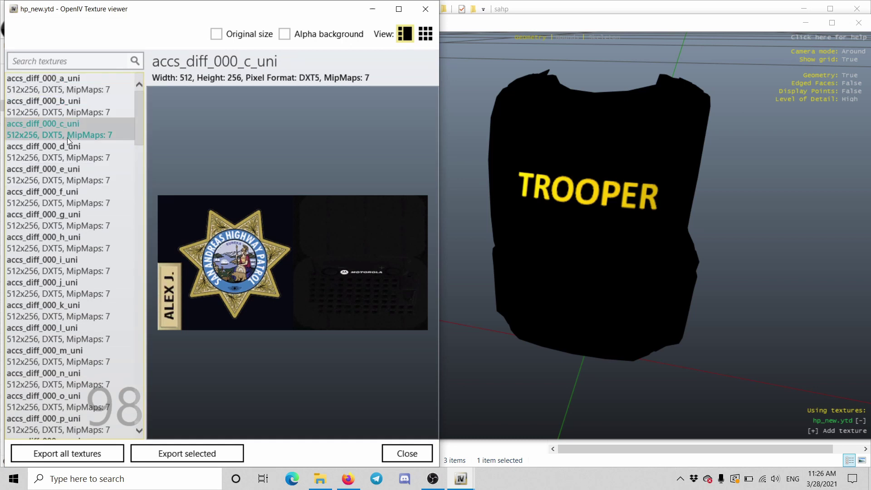
{"action": "key", "text": "Down"}
{"action": "key", "text": "Down"}
{"action": "key", "text": "Down"}
{"action": "key", "text": "Down"}
{"action": "key", "text": "Down"}
{"action": "key", "text": "Down"}
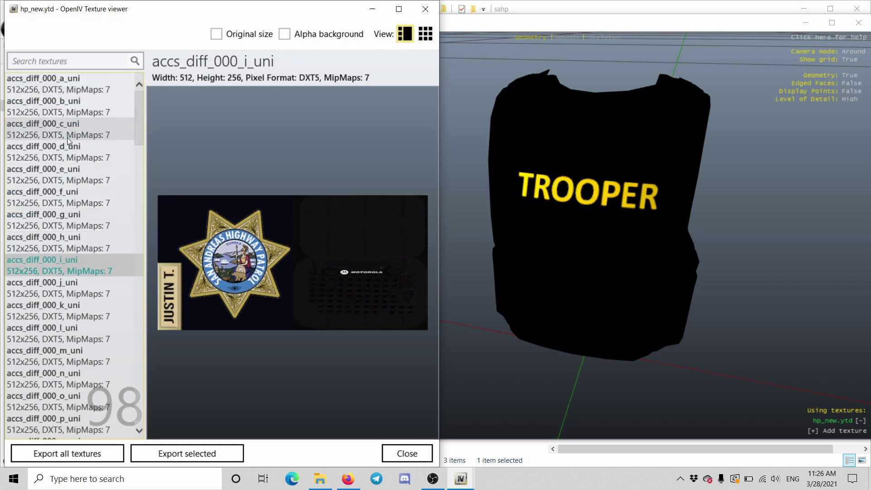
Search the texture list, clear the search, and preview accs_diff_000_g_uni then accs_diff_000_a_uni.
{"action": "left_click", "coordinate": [75, 60]}
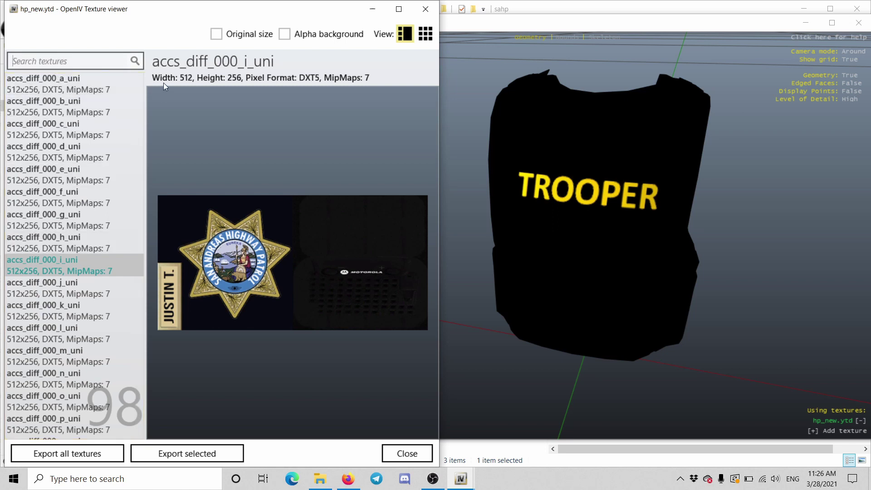
{"action": "type", "text": "acc"}
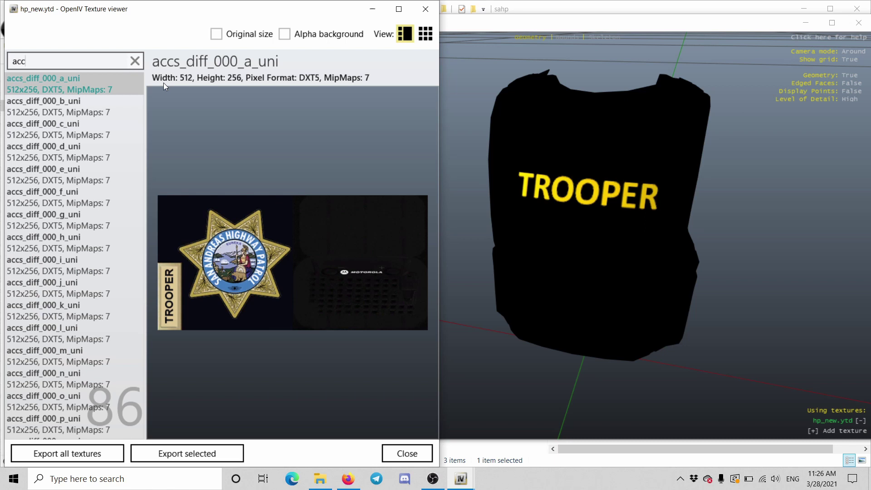
{"action": "type", "text": "s_"}
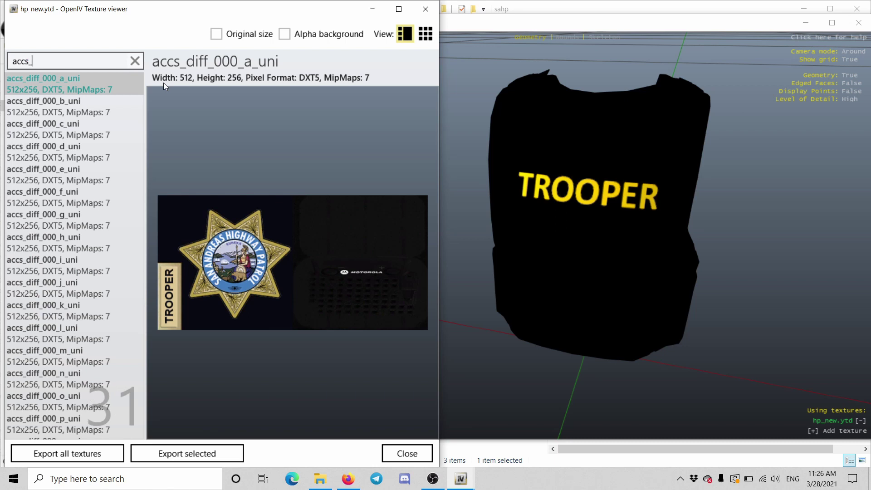
{"action": "left_click", "coordinate": [632, 140]}
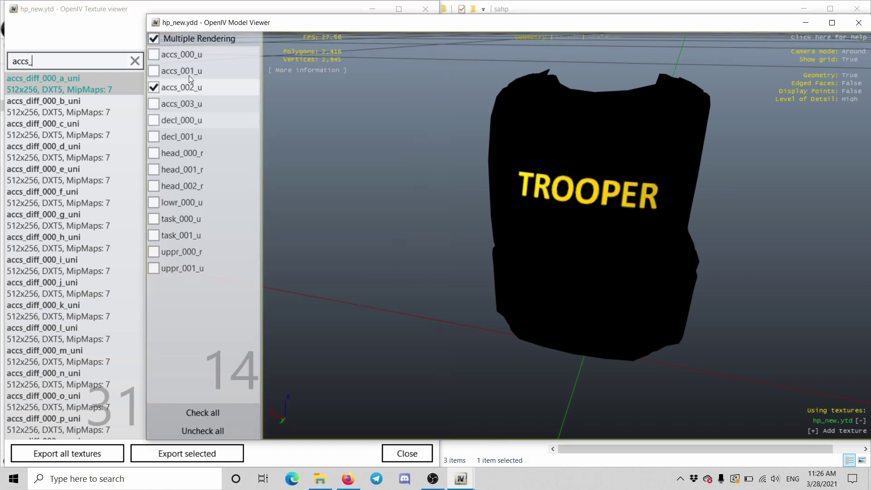
{"action": "left_click", "coordinate": [71, 61]}
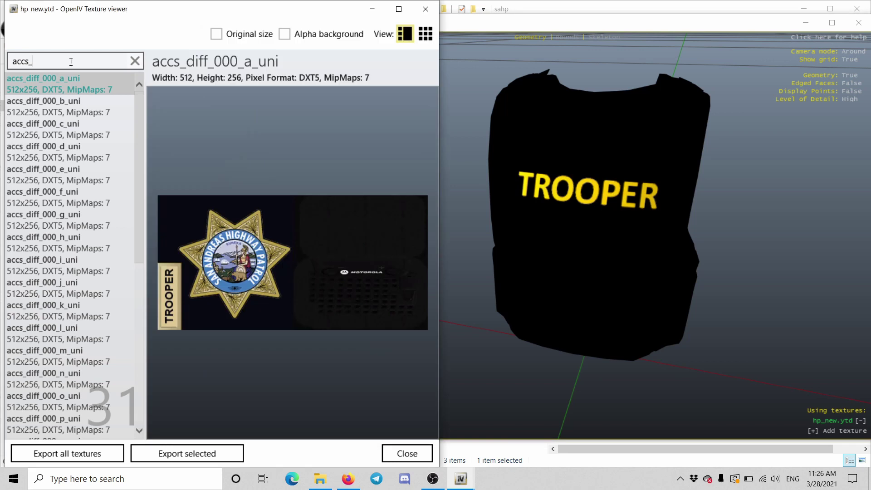
{"action": "type", "text": "002"}
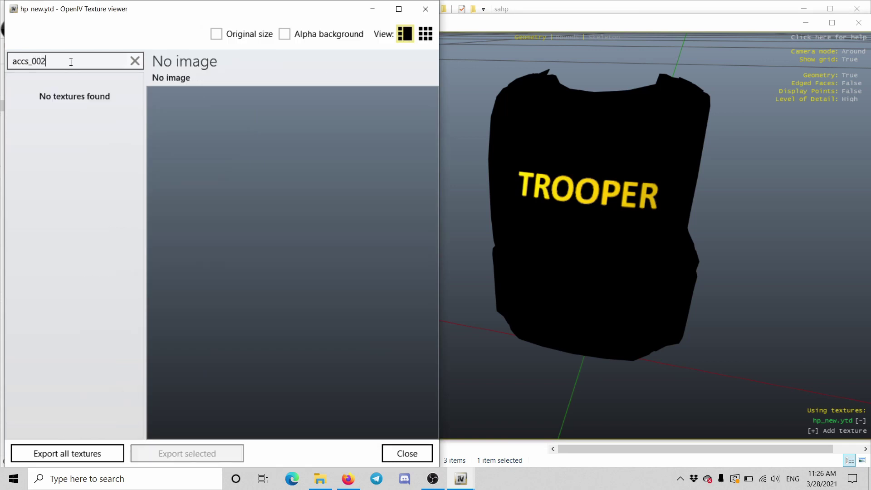
{"action": "key", "text": "BackSpace"}
{"action": "key", "text": "BackSpace"}
{"action": "key", "text": "BackSpace"}
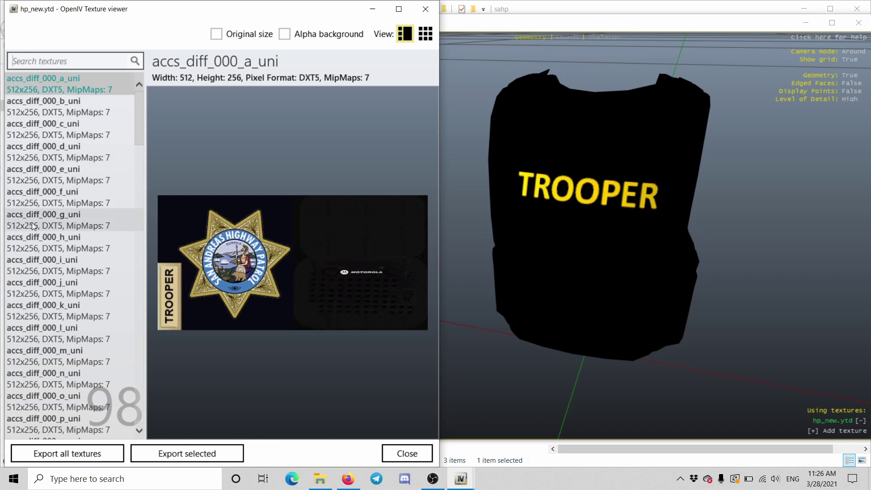
{"action": "left_click", "coordinate": [31, 224]}
{"action": "left_click", "coordinate": [53, 82]}
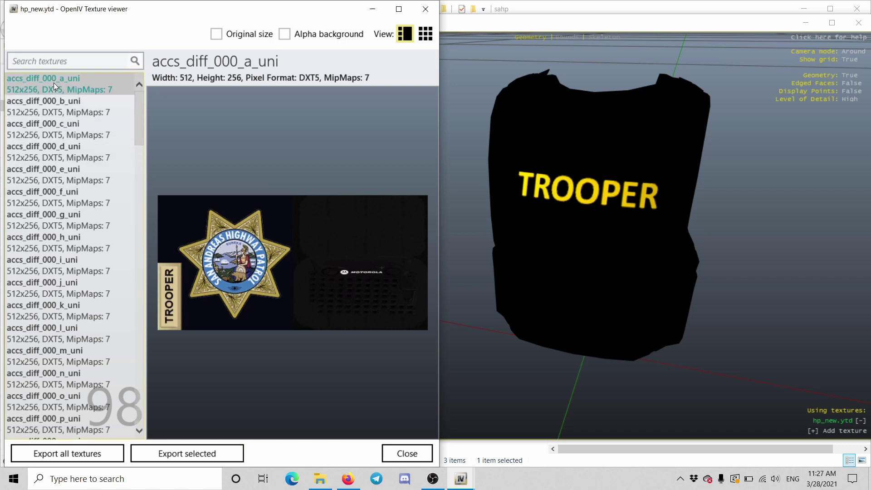
Show accs_000_u and hide accs_002_u, orbiting to view the badge, nameplate and radio.
{"action": "left_click", "coordinate": [477, 273]}
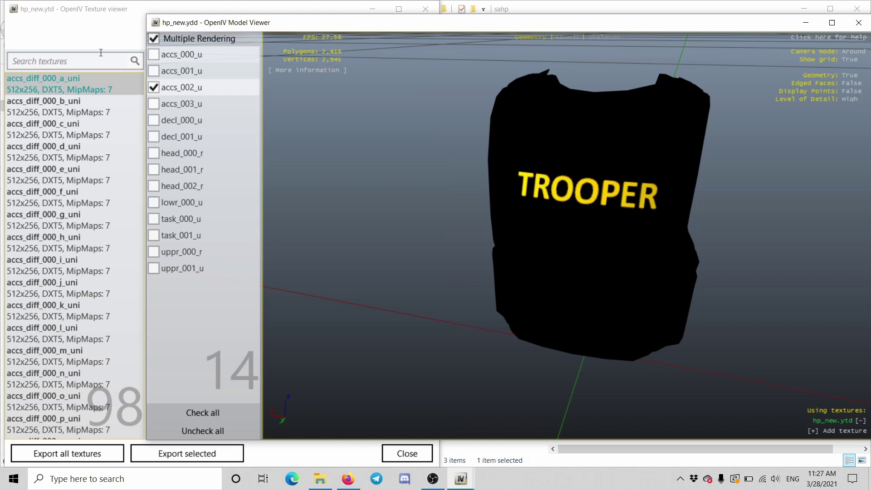
{"action": "left_click", "coordinate": [153, 55]}
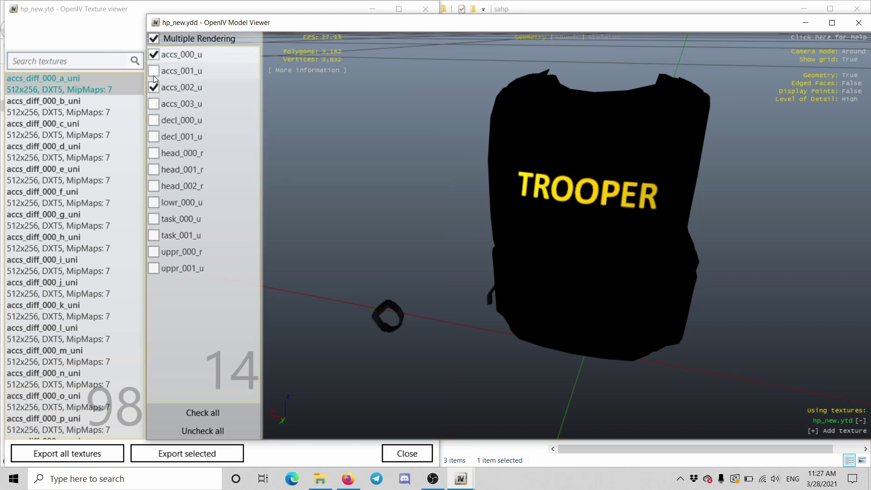
{"action": "left_click", "coordinate": [154, 88]}
{"action": "mouse_move", "coordinate": [617, 215]}
{"action": "left_mouse_down"}
{"action": "mouse_move", "coordinate": [467, 194]}
{"action": "mouse_move", "coordinate": [555, 198]}
{"action": "mouse_move", "coordinate": [359, 205]}
{"action": "mouse_move", "coordinate": [536, 200]}
{"action": "mouse_move", "coordinate": [513, 230]}
{"action": "left_mouse_up"}
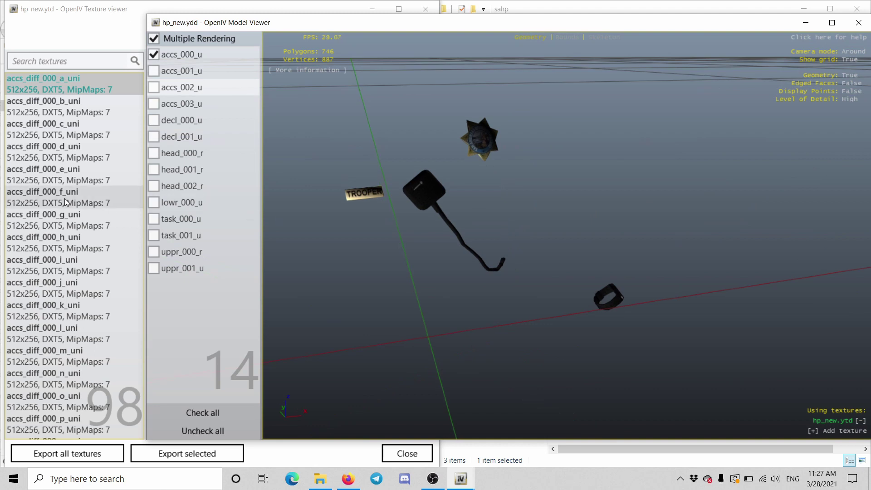
{"action": "left_click", "coordinate": [105, 89]}
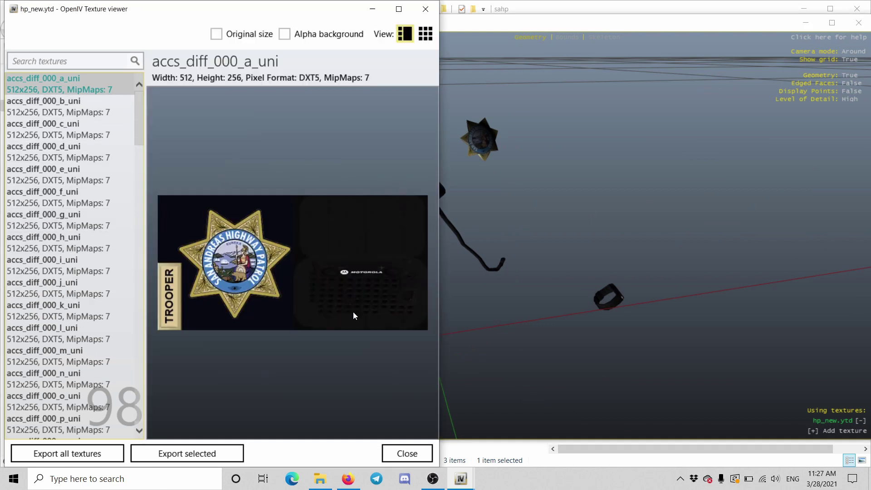
Preview the accs_diff 000_b, 000_c, 001_a, 002_a and 003_a uniform textures.
{"action": "left_click", "coordinate": [55, 109]}
{"action": "left_click", "coordinate": [49, 129]}
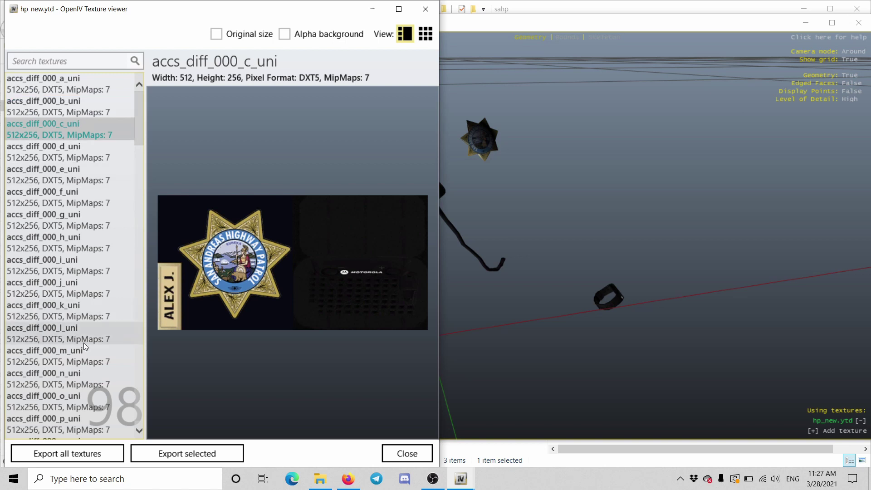
{"action": "scroll", "coordinate": [75, 272], "scroll_direction": "down", "scroll_amount": 5}
{"action": "scroll", "coordinate": [81, 348], "scroll_direction": "down", "scroll_amount": 3}
{"action": "scroll", "coordinate": [80, 348], "scroll_direction": "down", "scroll_amount": 4}
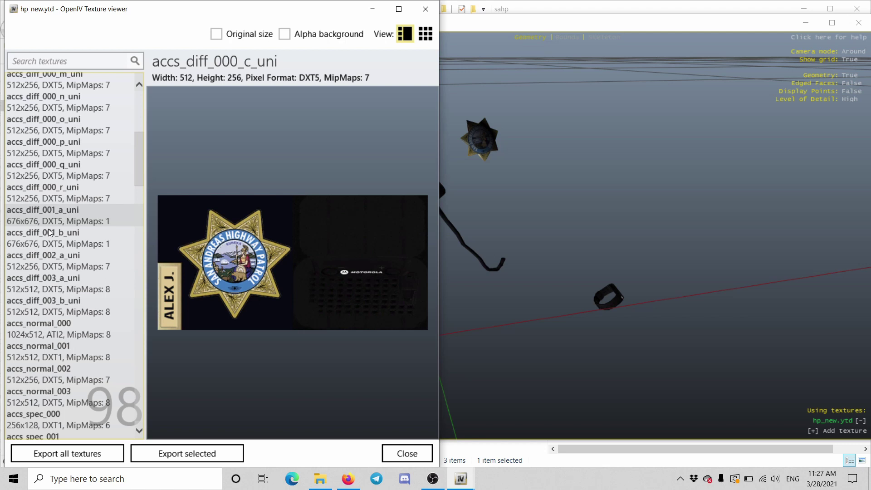
{"action": "left_click", "coordinate": [52, 215]}
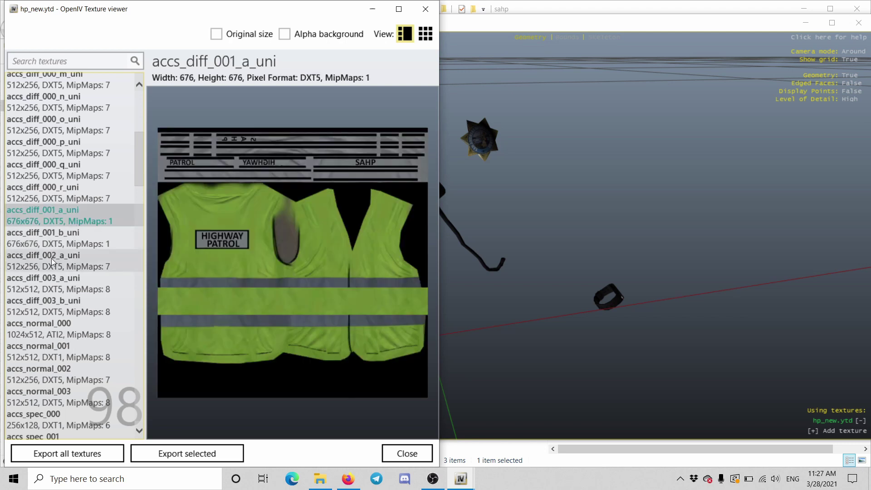
{"action": "left_click", "coordinate": [592, 292]}
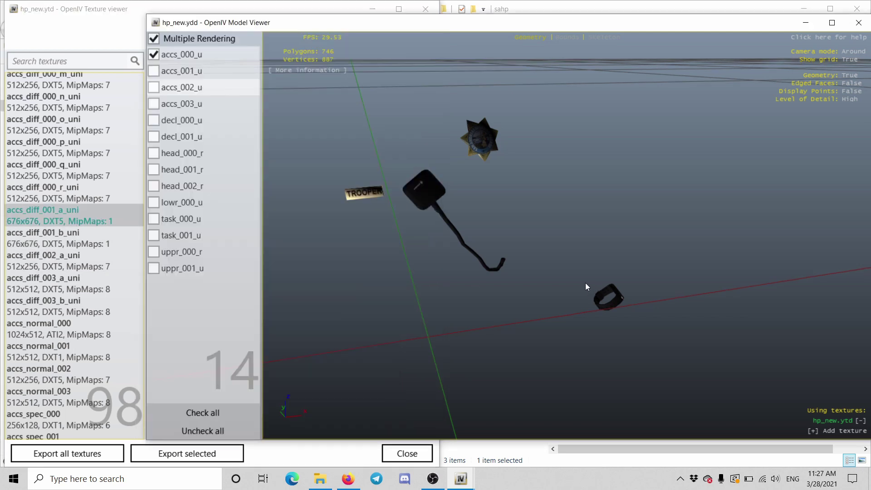
{"action": "left_click", "coordinate": [54, 238]}
{"action": "left_click", "coordinate": [61, 260]}
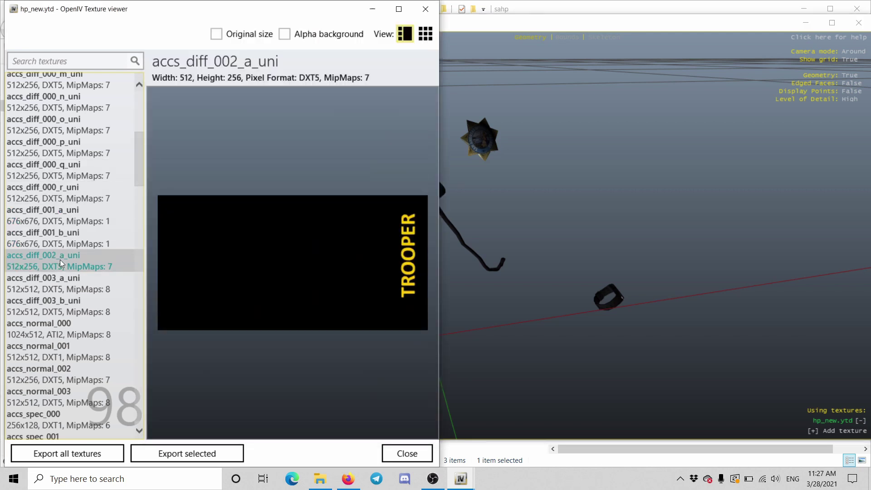
{"action": "left_click", "coordinate": [66, 284]}
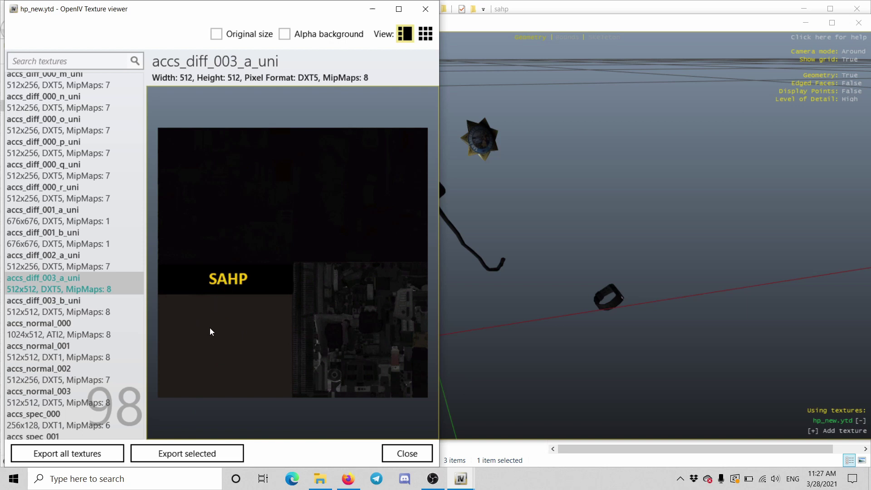
Close the texture and model viewers and minimise OpenIV.
{"action": "left_click", "coordinate": [425, 9]}
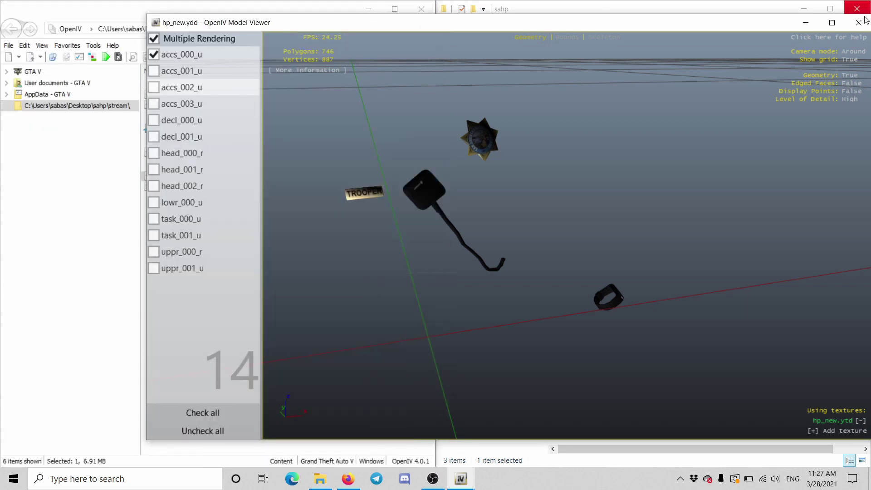
{"action": "left_click", "coordinate": [857, 10]}
{"action": "left_click", "coordinate": [231, 4]}
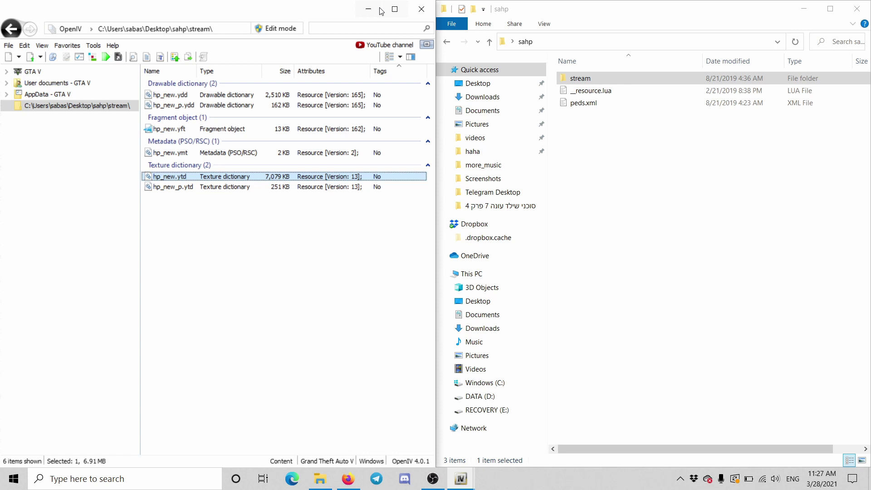
{"action": "left_click", "coordinate": [368, 10]}
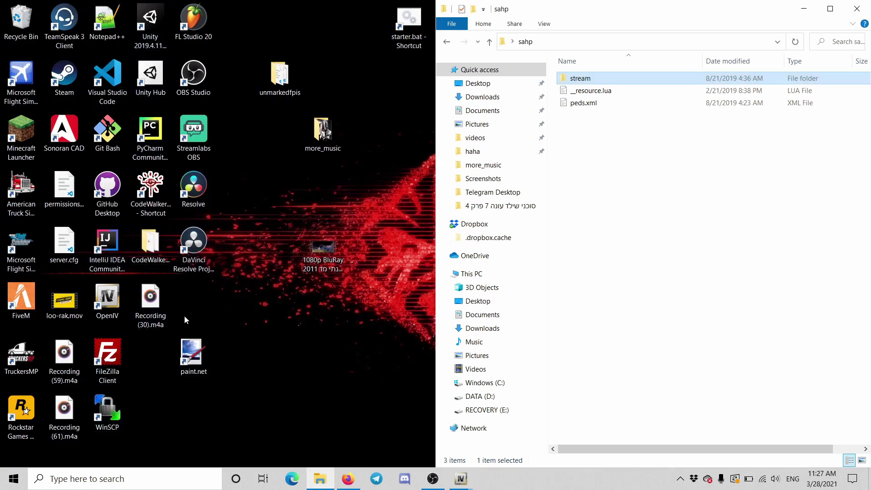
Restore the OpenIV main window and the hp_new texture viewer from the taskbar.
{"action": "left_click", "coordinate": [189, 367]}
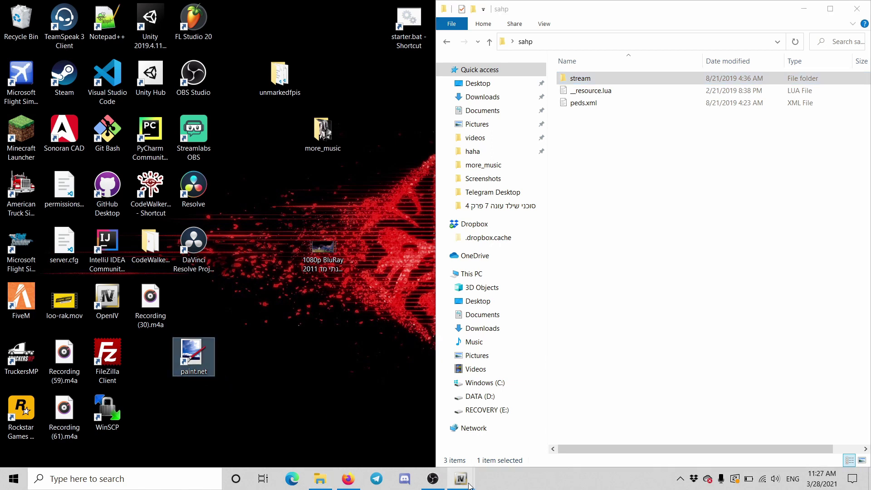
{"action": "mouse_move", "coordinate": [461, 479]}
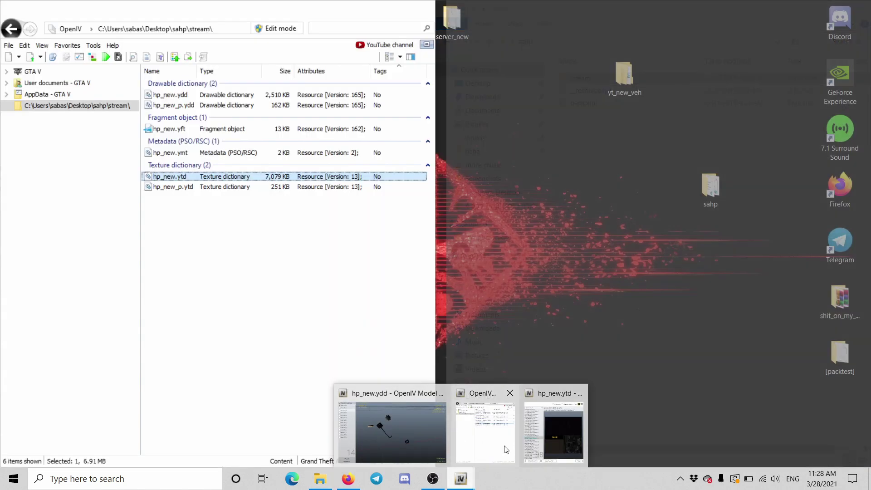
{"action": "left_click", "coordinate": [485, 433]}
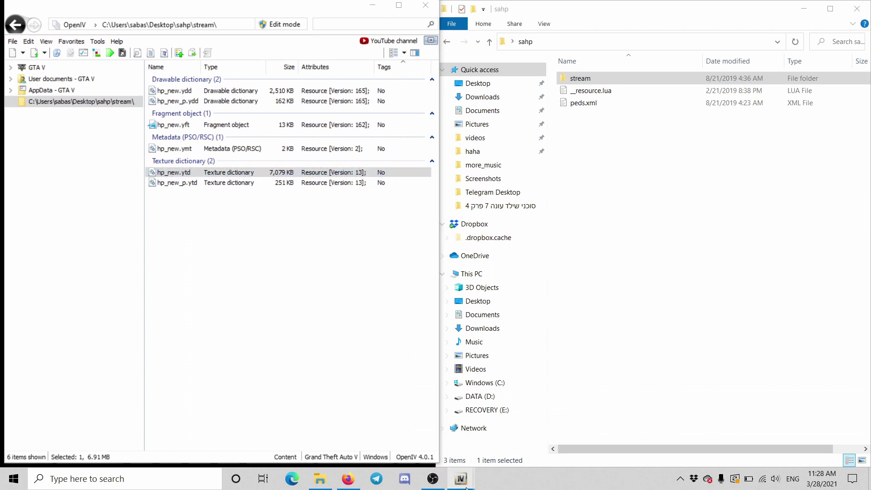
{"action": "mouse_move", "coordinate": [462, 479]}
{"action": "left_click", "coordinate": [552, 432]}
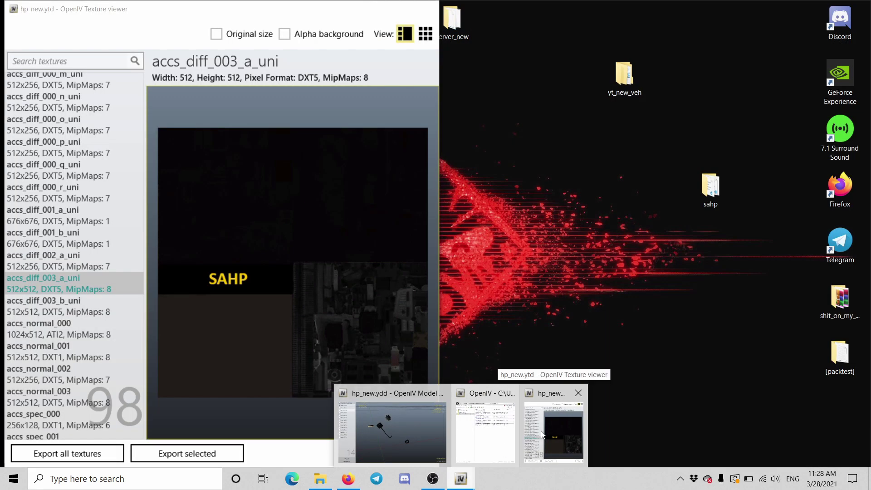
{"action": "left_click", "coordinate": [553, 433]}
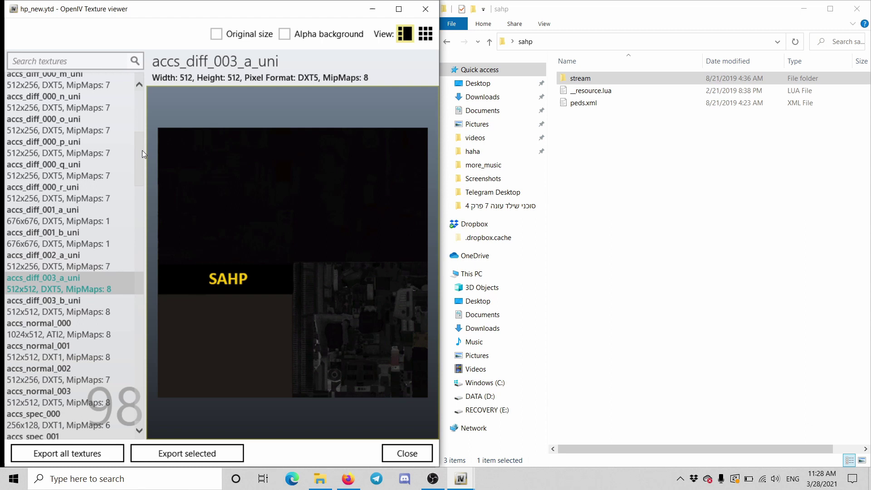
Preview accs_diff_003_b_uni and the accs_normal_000 through accs_normal_003 normal maps.
{"action": "left_click", "coordinate": [63, 312]}
{"action": "left_click", "coordinate": [64, 331]}
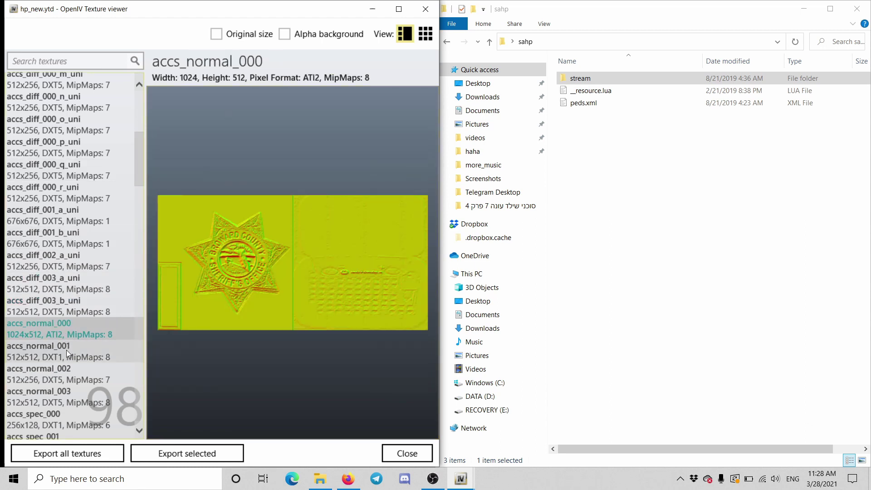
{"action": "left_click", "coordinate": [66, 351]}
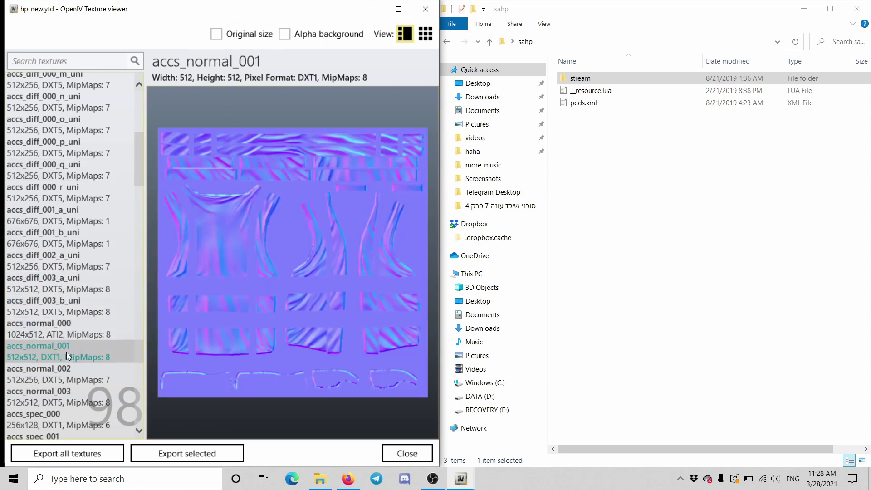
{"action": "left_click", "coordinate": [64, 377]}
{"action": "left_click", "coordinate": [59, 398]}
{"action": "scroll", "coordinate": [59, 420], "scroll_direction": "down", "scroll_amount": 2}
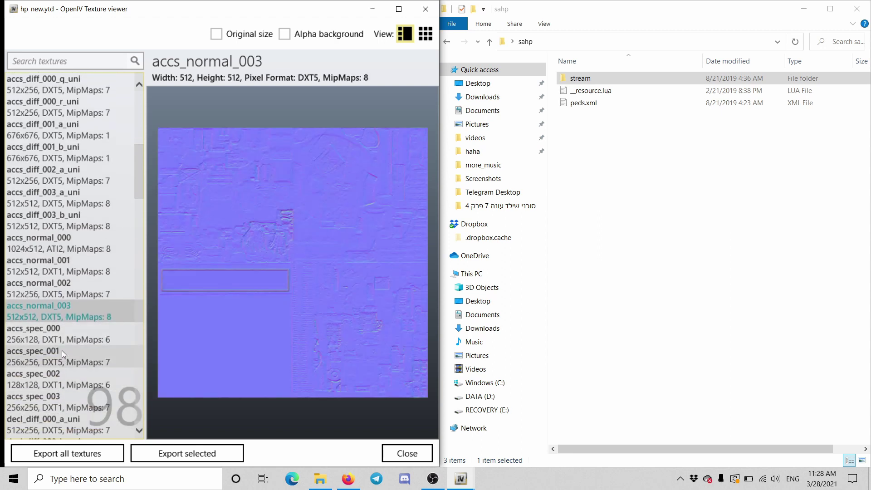
Close the texture viewer and open the hp_new_p.ydd props model.
{"action": "left_click", "coordinate": [425, 9]}
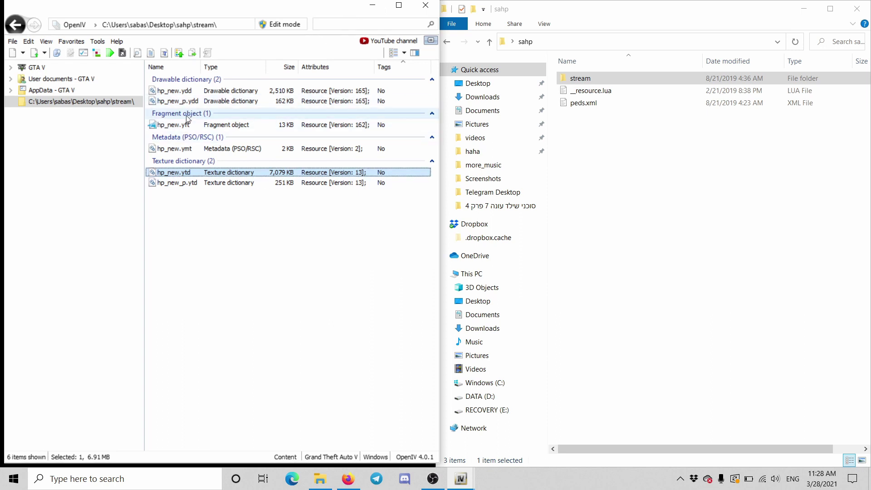
{"action": "left_click", "coordinate": [186, 92]}
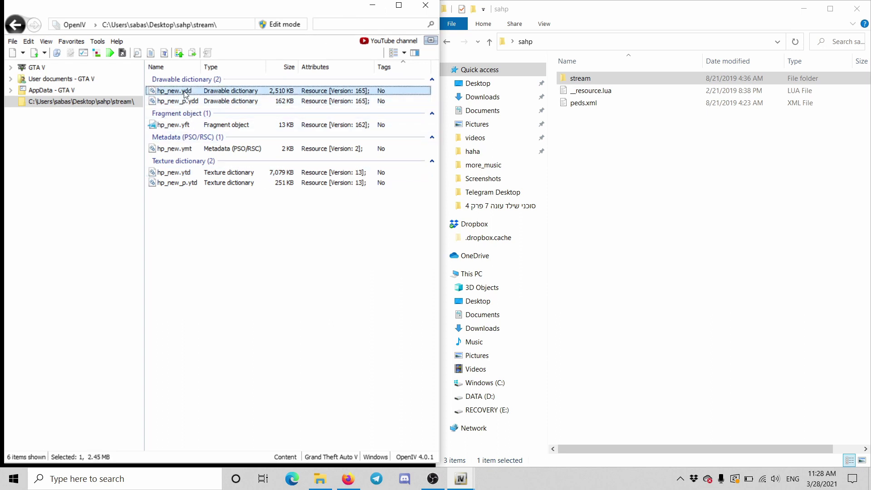
{"action": "left_click", "coordinate": [185, 172]}
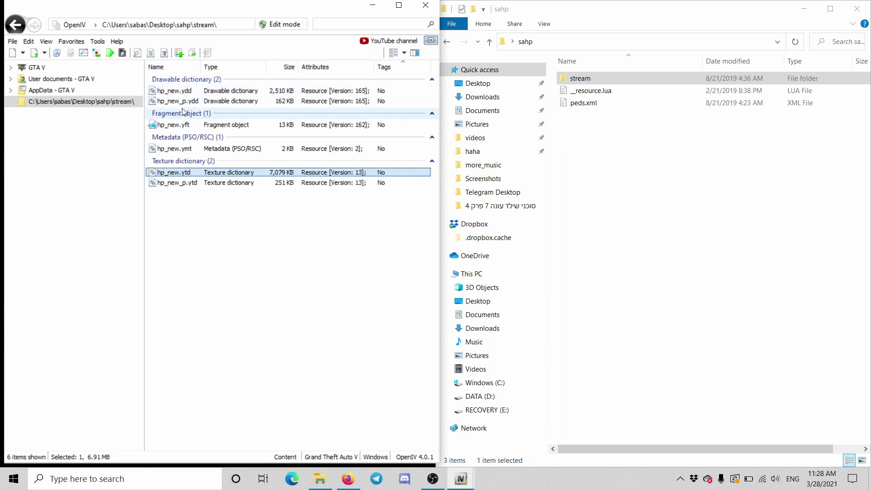
{"action": "left_click", "coordinate": [183, 101]}
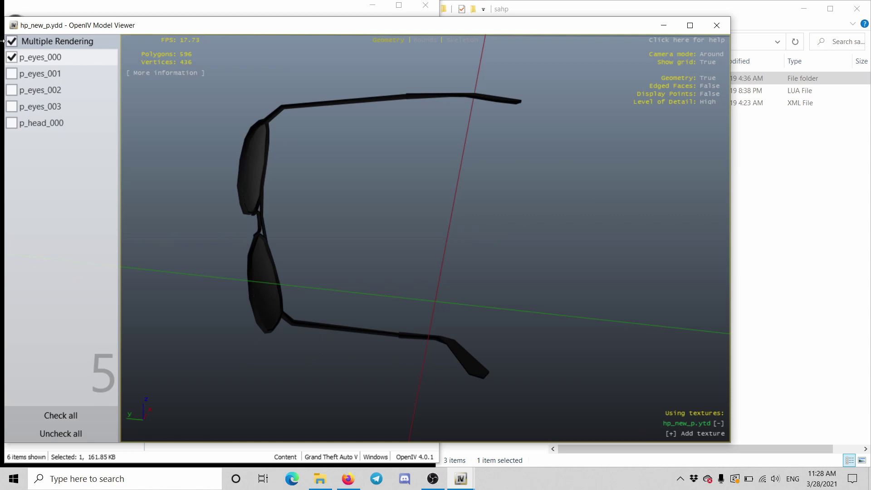
View the p_eyes_001 and p_eyes_002 meshes with the hat from several angles, then close the viewer.
{"action": "left_click", "coordinate": [11, 74]}
{"action": "left_click", "coordinate": [12, 57]}
{"action": "left_click_drag", "start_coordinate": [275, 148], "coordinate": [500, 257]}
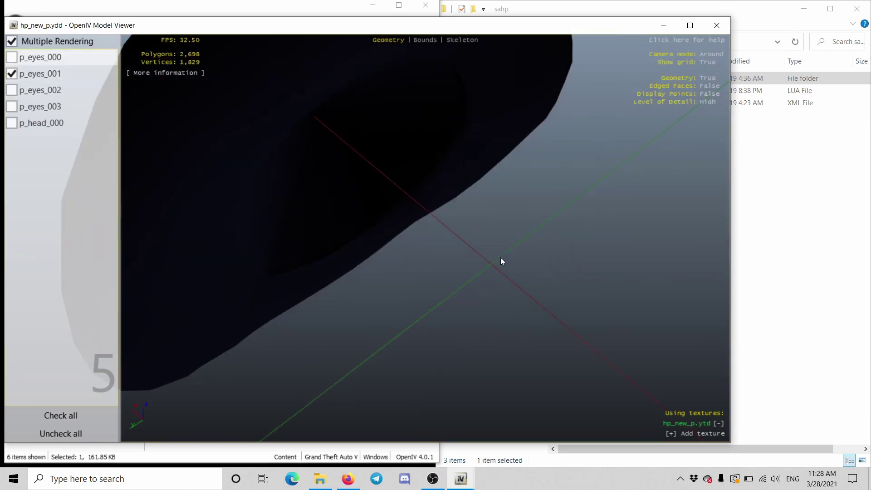
{"action": "scroll", "coordinate": [501, 257], "scroll_direction": "down", "scroll_amount": 5}
{"action": "scroll", "coordinate": [339, 196], "scroll_direction": "up", "scroll_amount": 5}
{"action": "scroll", "coordinate": [338, 196], "scroll_direction": "down", "scroll_amount": 4}
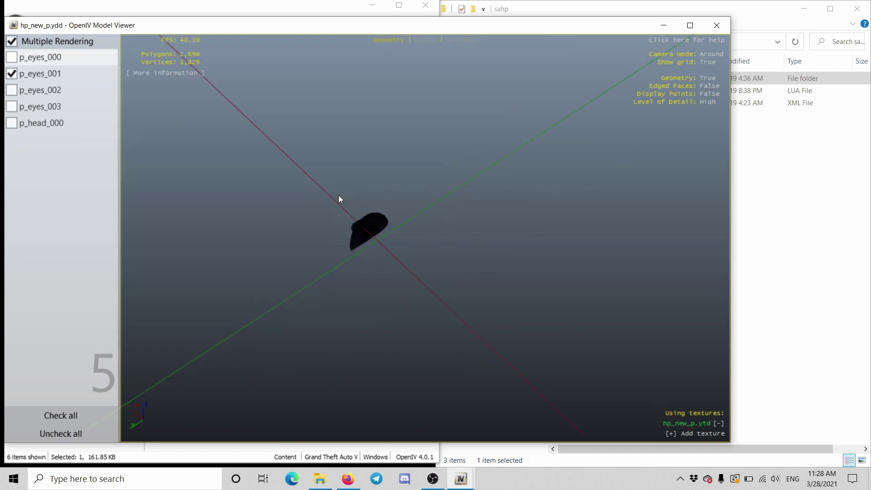
{"action": "scroll", "coordinate": [339, 195], "scroll_direction": "up", "scroll_amount": 2}
{"action": "scroll", "coordinate": [339, 196], "scroll_direction": "up", "scroll_amount": 5}
{"action": "scroll", "coordinate": [339, 195], "scroll_direction": "down", "scroll_amount": 4}
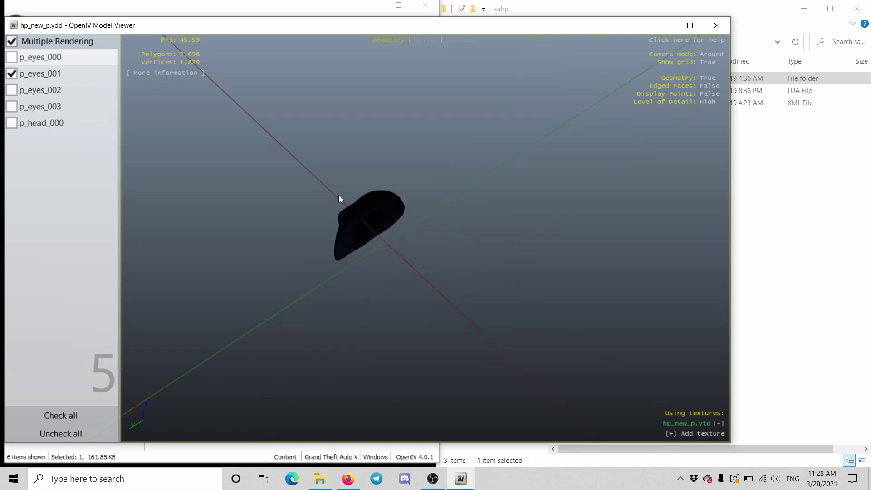
{"action": "mouse_move", "coordinate": [339, 195]}
{"action": "left_mouse_down"}
{"action": "mouse_move", "coordinate": [423, 203]}
{"action": "mouse_move", "coordinate": [273, 264]}
{"action": "mouse_move", "coordinate": [384, 174]}
{"action": "mouse_move", "coordinate": [216, 174]}
{"action": "left_mouse_up"}
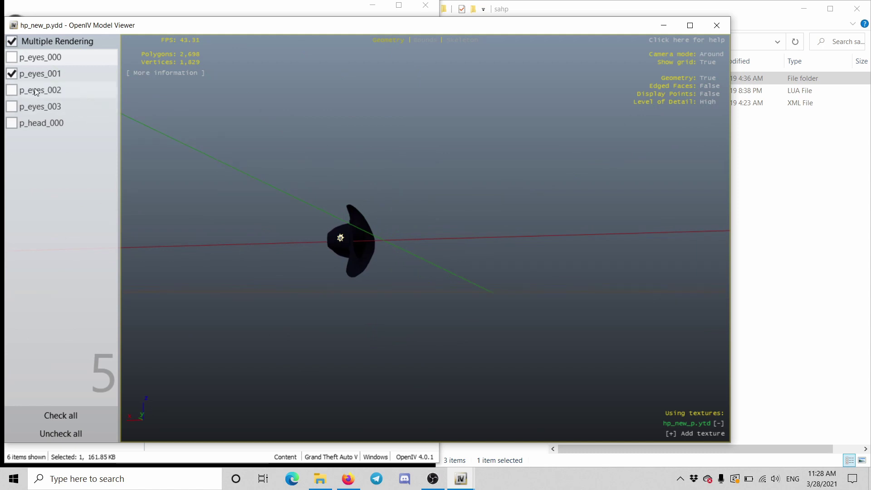
{"action": "left_click", "coordinate": [12, 90]}
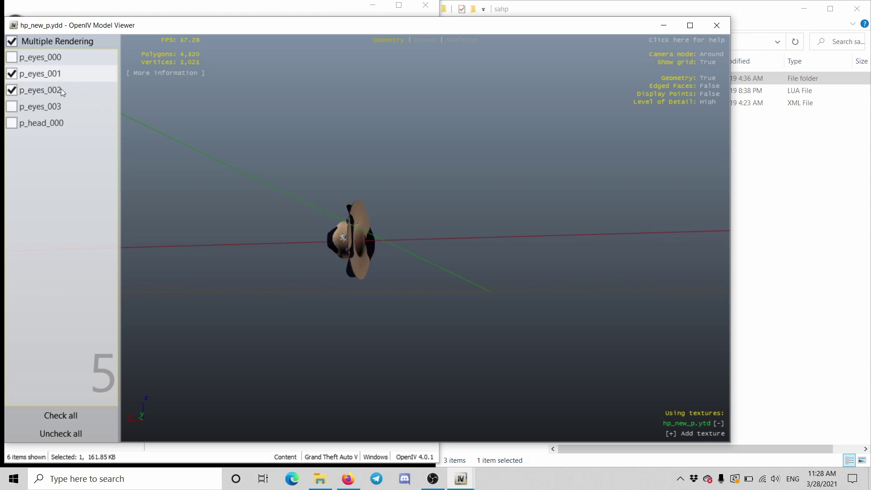
{"action": "mouse_move", "coordinate": [354, 238]}
{"action": "left_mouse_down"}
{"action": "mouse_move", "coordinate": [386, 212]}
{"action": "mouse_move", "coordinate": [353, 254]}
{"action": "mouse_move", "coordinate": [503, 109]}
{"action": "mouse_move", "coordinate": [684, 45]}
{"action": "left_mouse_up"}
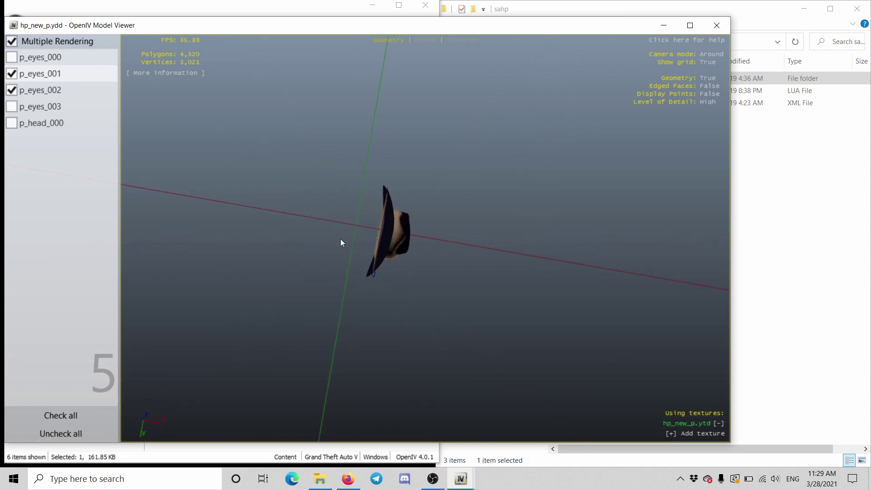
{"action": "left_click", "coordinate": [717, 25]}
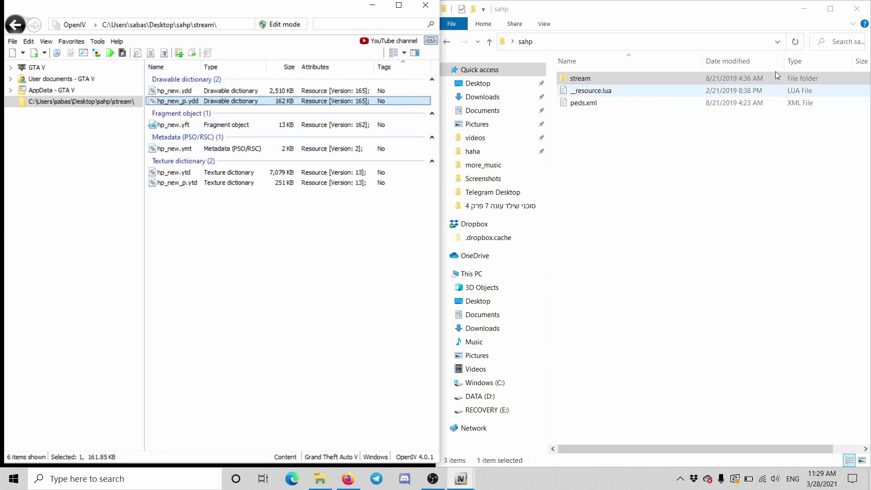
Go from the stream folder up to the Desktop sahp folder and open __resource.lua in VS Code.
{"action": "double_click", "coordinate": [589, 78]}
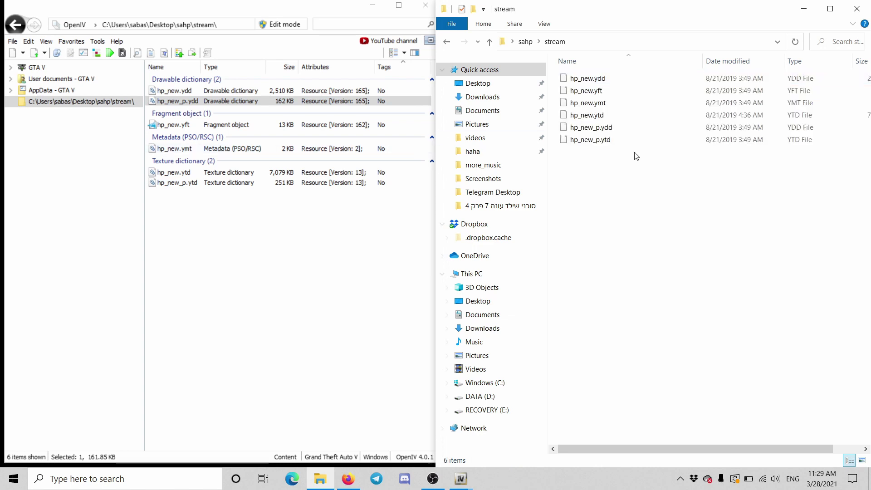
{"action": "left_click", "coordinate": [489, 42]}
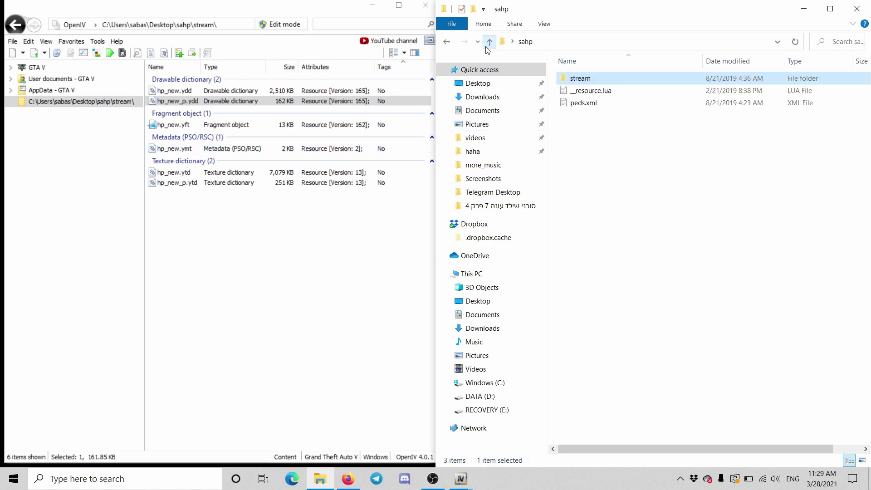
{"action": "left_click", "coordinate": [490, 42]}
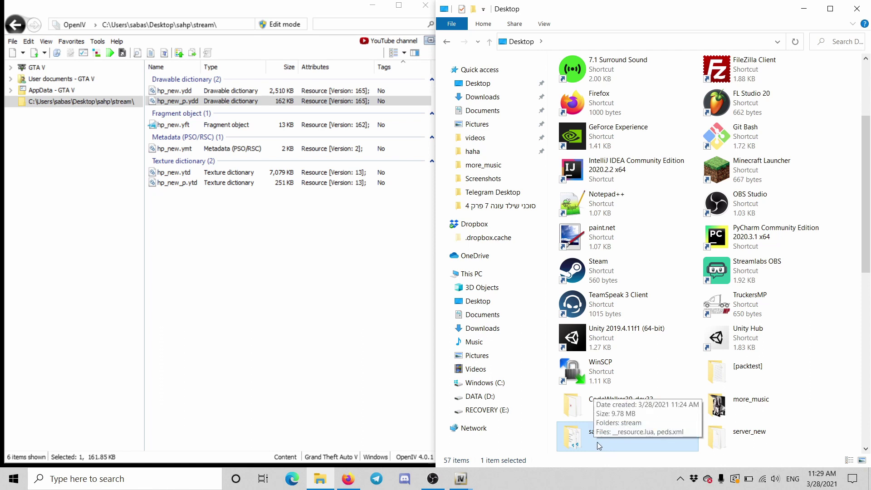
{"action": "double_click", "coordinate": [604, 440]}
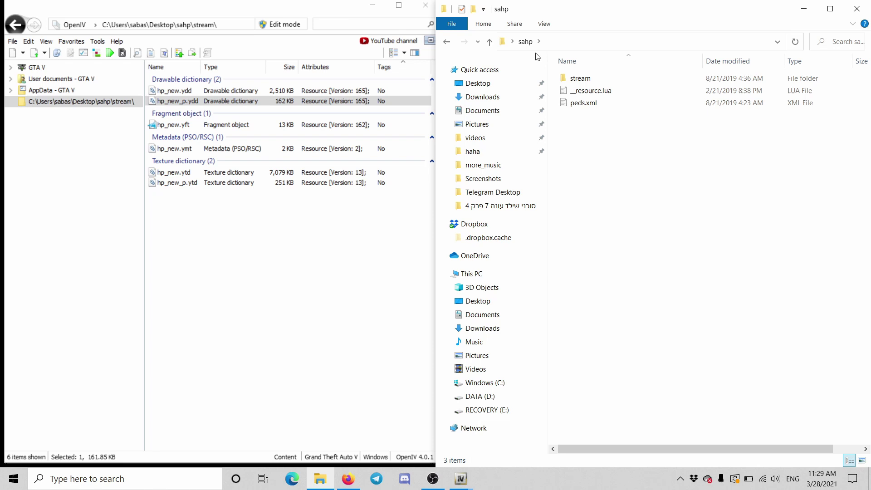
{"action": "double_click", "coordinate": [603, 95]}
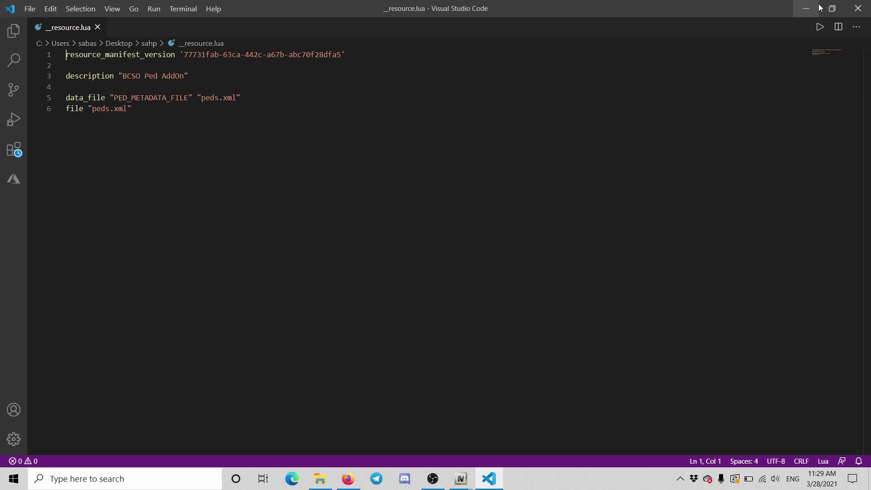
Open peds.xml, inspect the hp_new ped and hp_new_p props entries, then minimize VS Code.
{"action": "left_click", "coordinate": [807, 9]}
{"action": "double_click", "coordinate": [584, 103]}
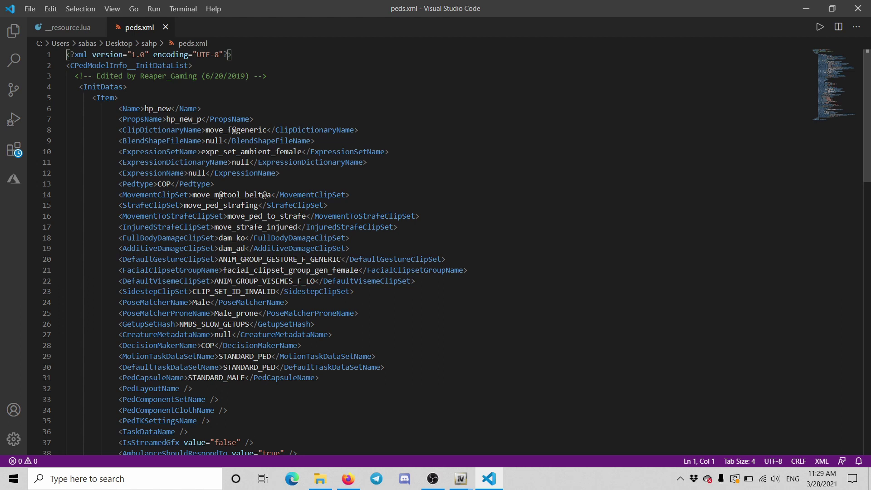
{"action": "left_click_drag", "start_coordinate": [145, 108], "coordinate": [171, 109]}
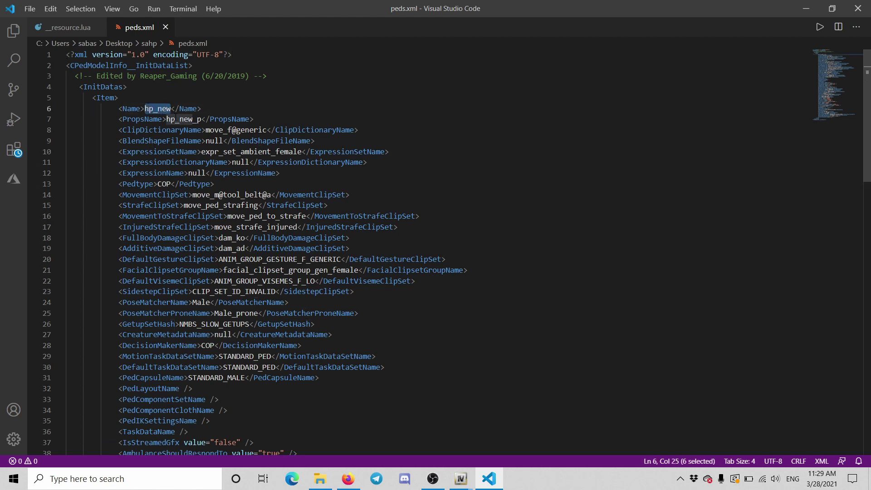
{"action": "left_click", "coordinate": [174, 119]}
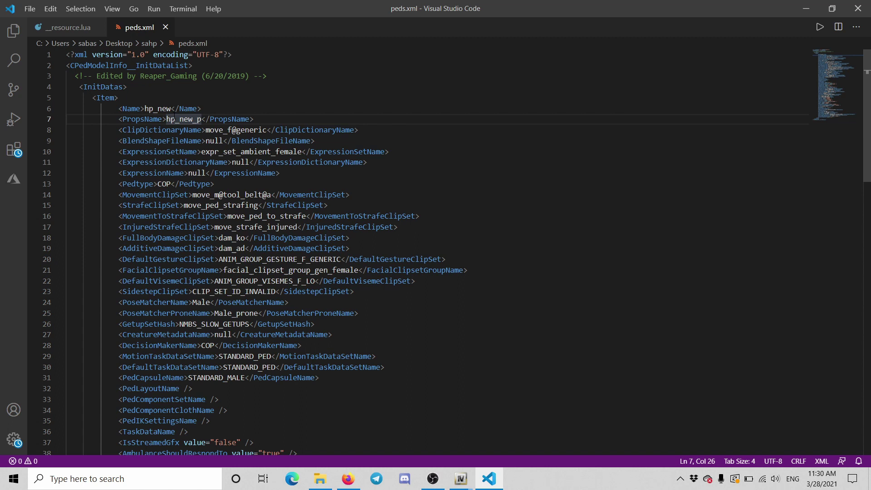
{"action": "left_click", "coordinate": [806, 8]}
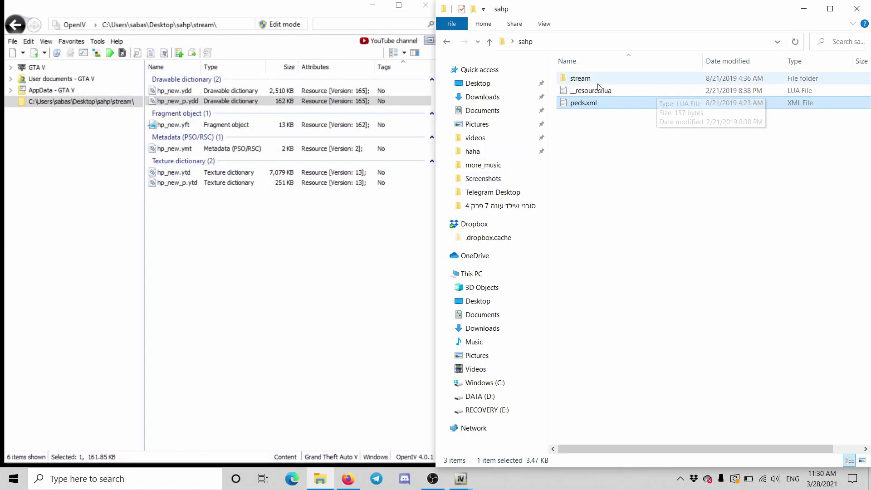
Open stream, close OpenIV, view the Highway Patrol Ped forum page, then close Firefox.
{"action": "double_click", "coordinate": [580, 78]}
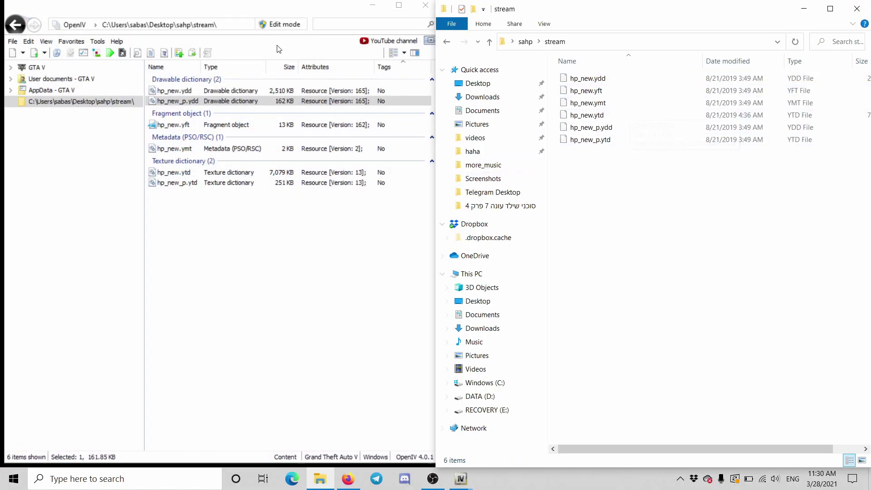
{"action": "left_click", "coordinate": [425, 6]}
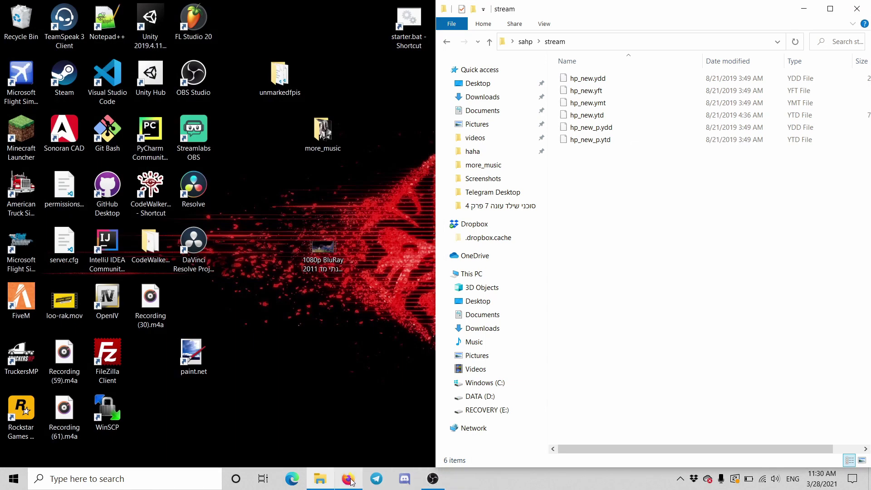
{"action": "mouse_move", "coordinate": [348, 478]}
{"action": "left_click", "coordinate": [349, 429]}
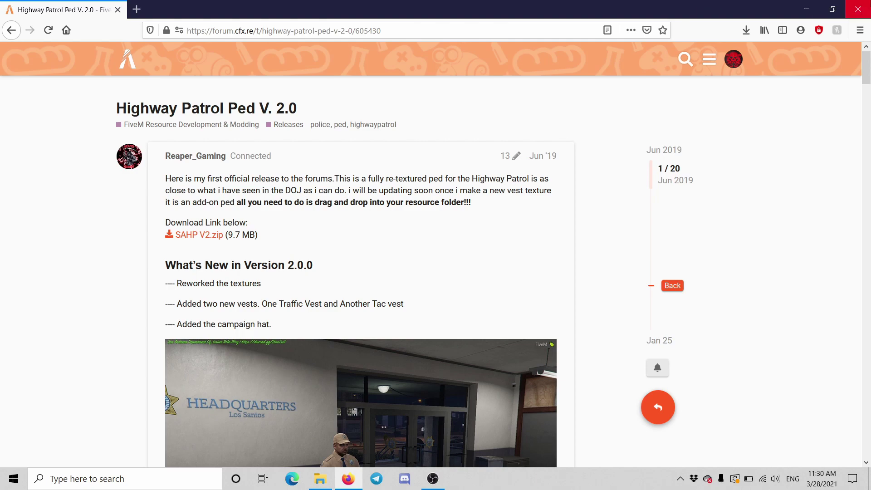
{"action": "left_click", "coordinate": [857, 9]}
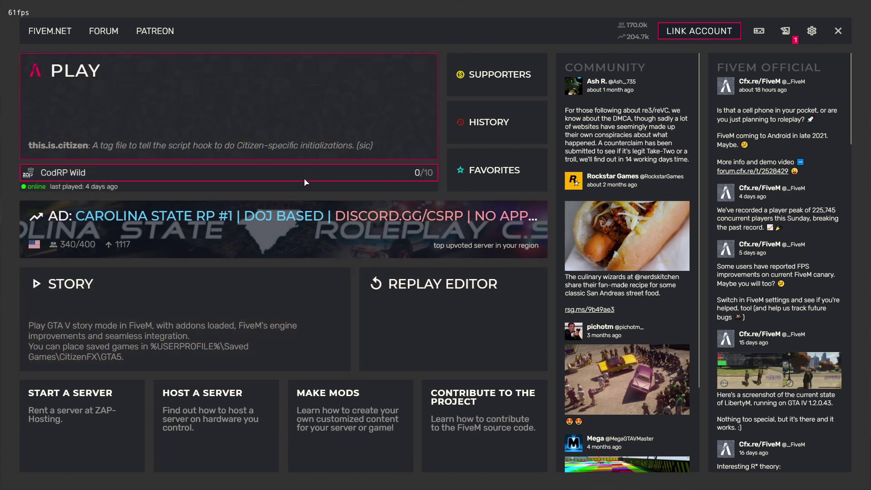
Join the CodRP Wild server and wait until the character loads on Mount Gordo.
{"action": "left_click", "coordinate": [305, 178]}
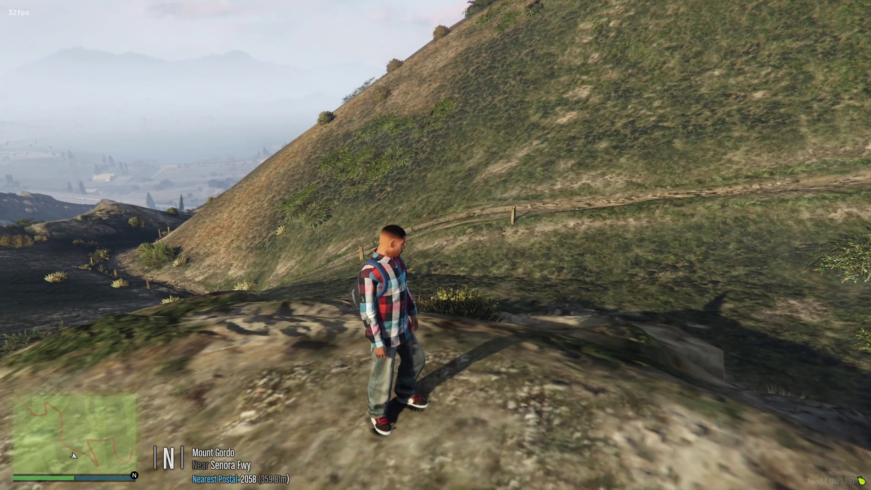
In vMenu, spawn the hp_new highway patrol ped from the Addon Peds list.
{"action": "key", "text": "m"}
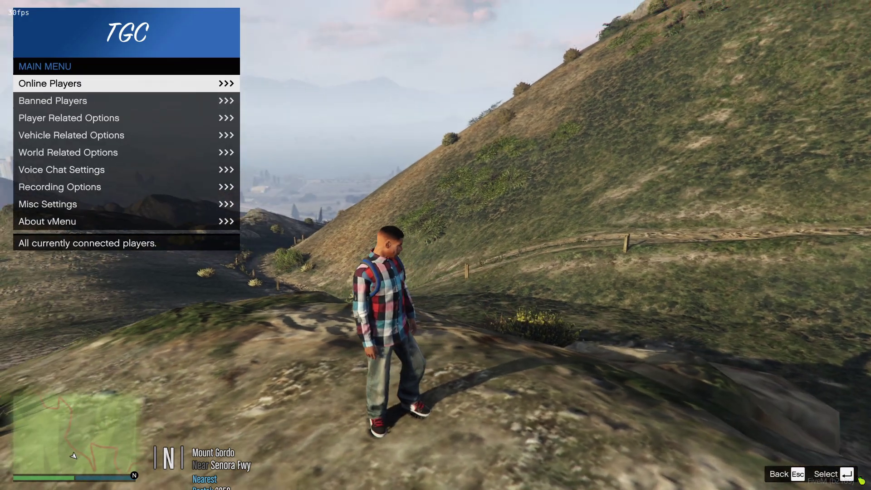
{"action": "key", "text": "Down"}
{"action": "key", "text": "Down"}
{"action": "key", "text": "Down"}
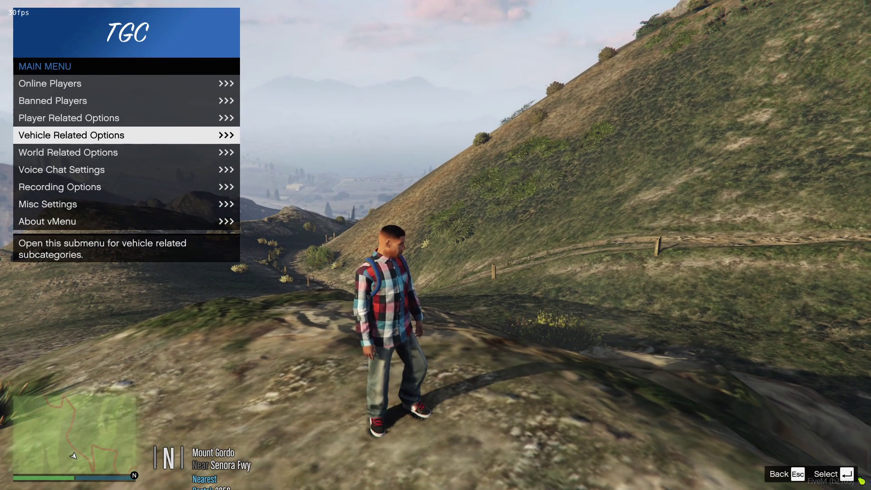
{"action": "key", "text": "Up"}
{"action": "key", "text": "Return"}
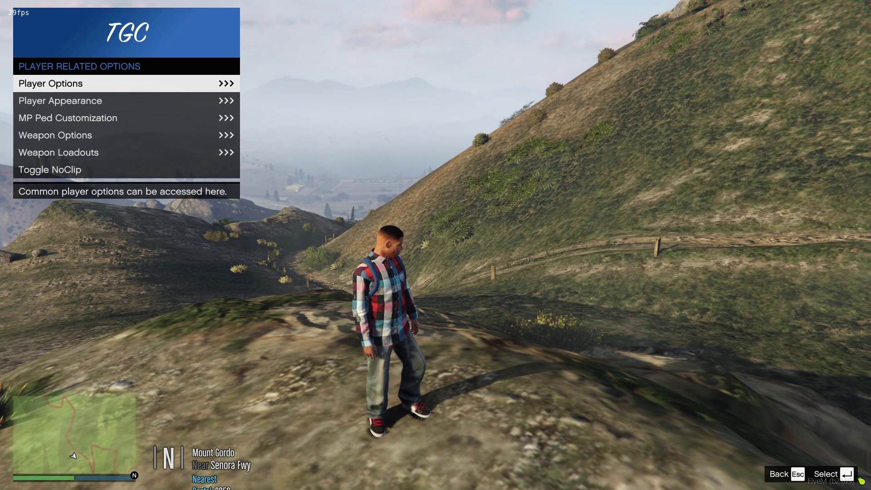
{"action": "key", "text": "Down"}
{"action": "key", "text": "Return"}
{"action": "key", "text": "Down"}
{"action": "key", "text": "Down"}
{"action": "key", "text": "Down"}
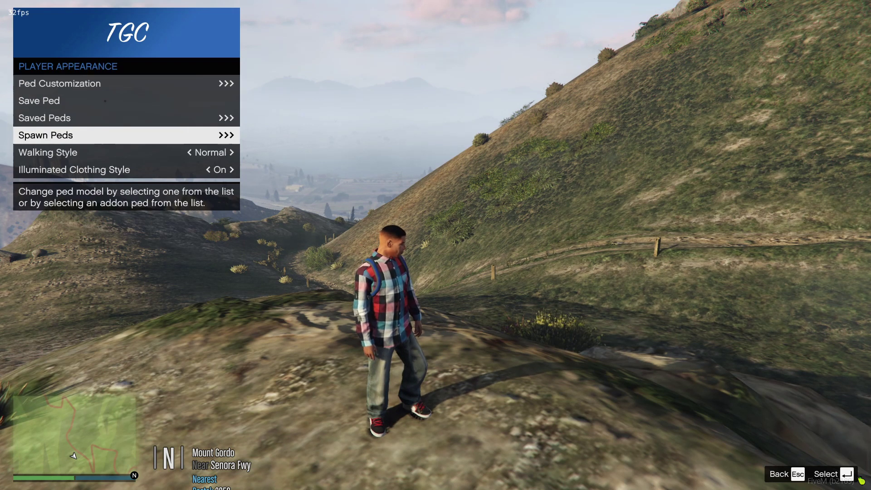
{"action": "key", "text": "Return"}
{"action": "key", "text": "Down"}
{"action": "key", "text": "Down"}
{"action": "key", "text": "Up"}
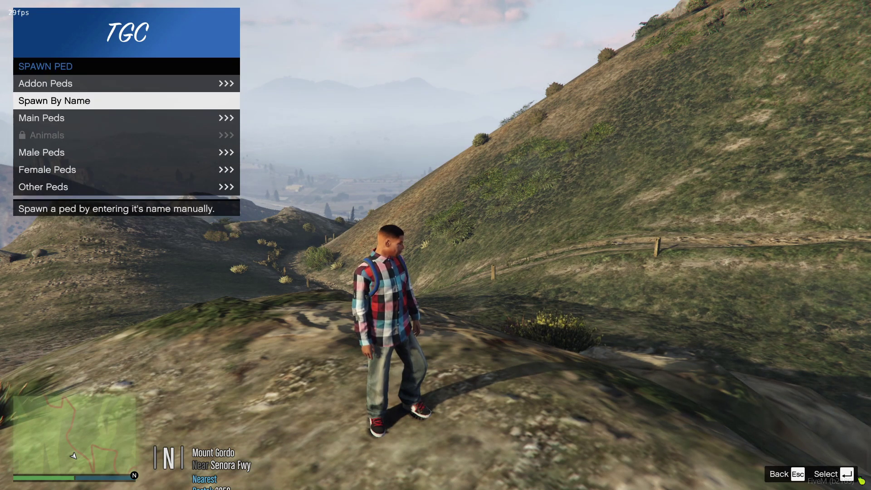
{"action": "key", "text": "Up"}
{"action": "key", "text": "Return"}
{"action": "key", "text": "Down"}
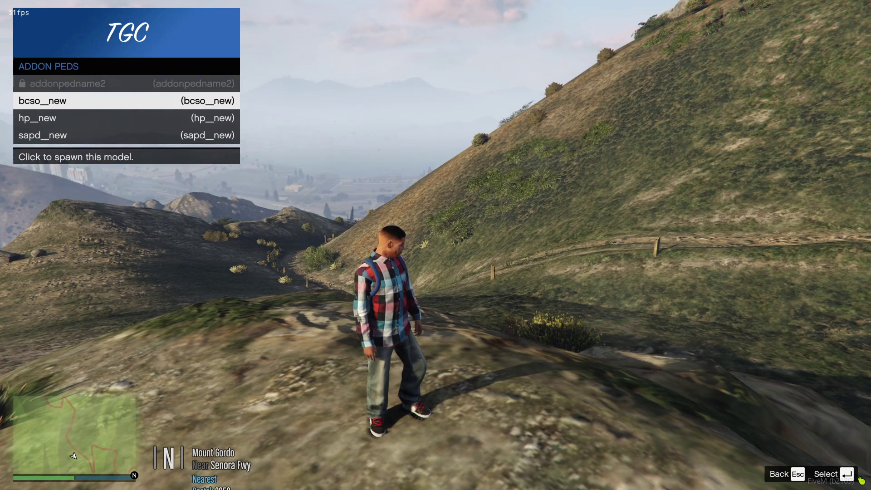
{"action": "key", "text": "Down"}
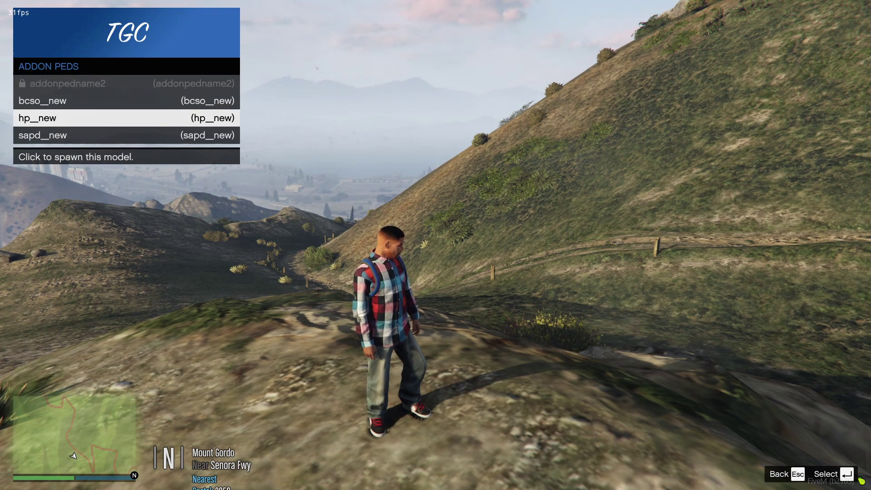
{"action": "key", "text": "Return"}
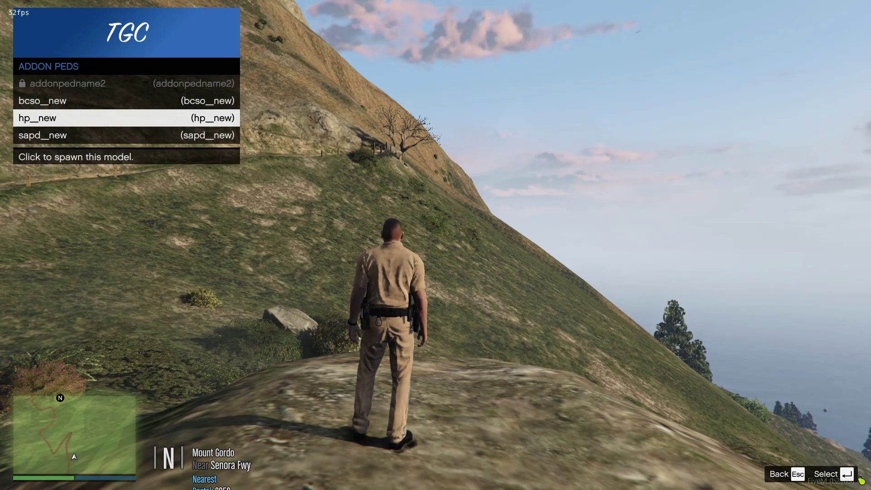
Return to Player Appearance and open the ped's clothing component list.
{"action": "key", "text": "BackSpace"}
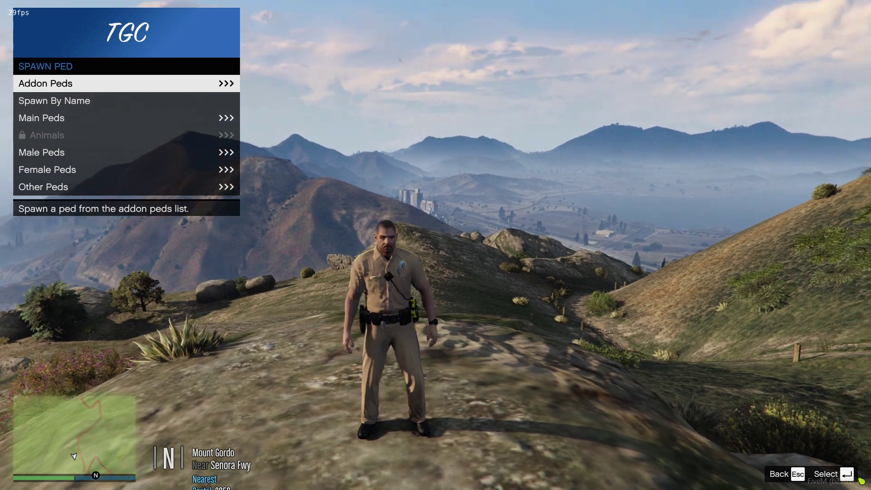
{"action": "key", "text": "Down"}
{"action": "key", "text": "Down"}
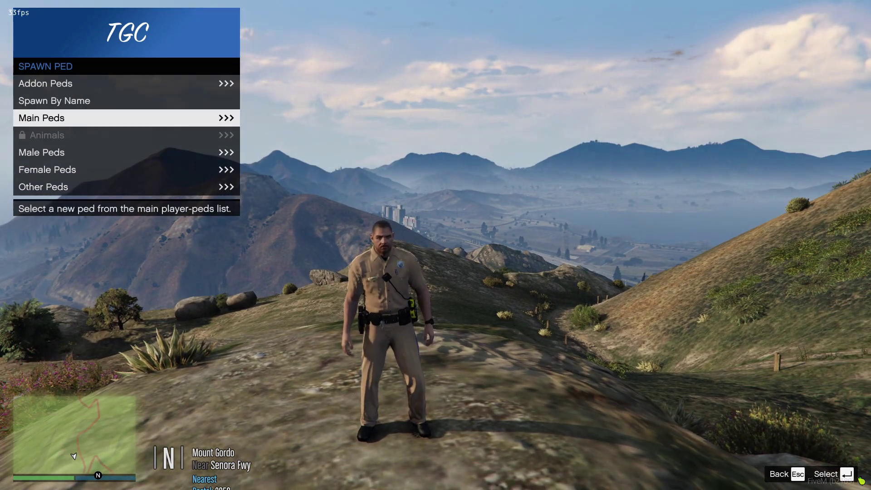
{"action": "key", "text": "Up"}
{"action": "key", "text": "Down"}
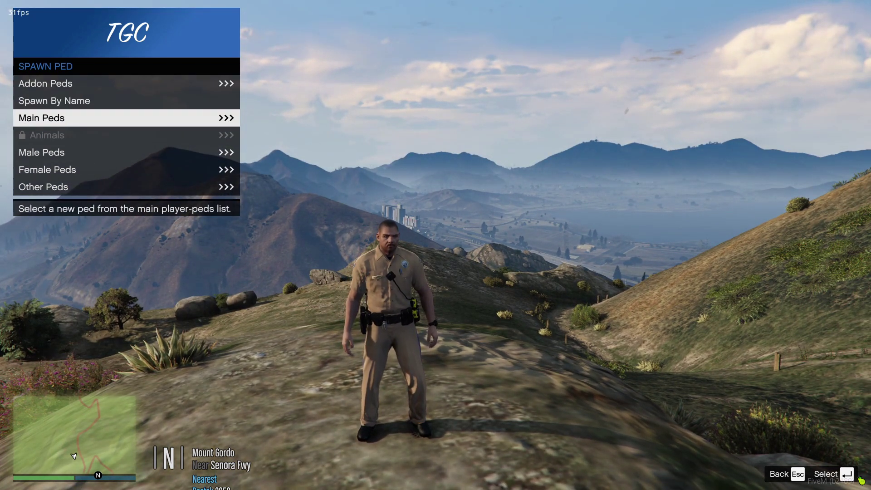
{"action": "key", "text": "BackSpace"}
{"action": "key", "text": "Up"}
{"action": "key", "text": "Up"}
{"action": "key", "text": "Up"}
{"action": "key", "text": "Return"}
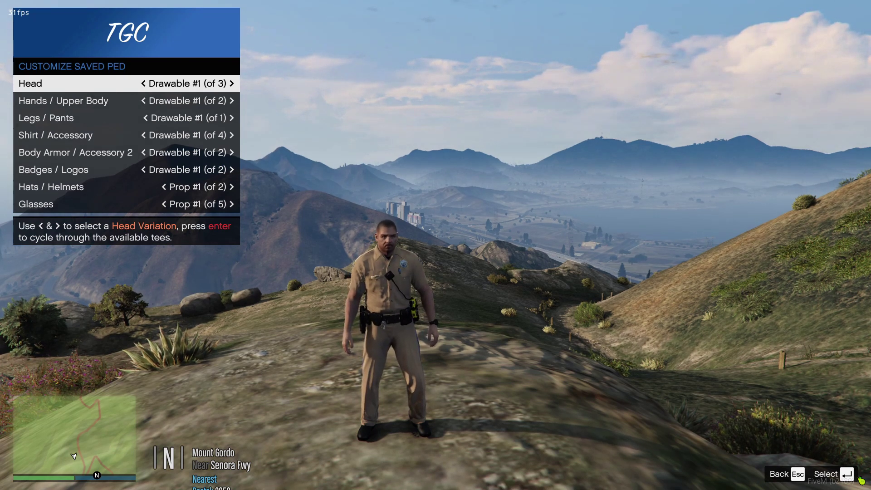
Cycle head variations back to the first and put on the long-sleeved shirt with tie.
{"action": "key", "text": "Right"}
{"action": "key", "text": "Right"}
{"action": "key", "text": "Right"}
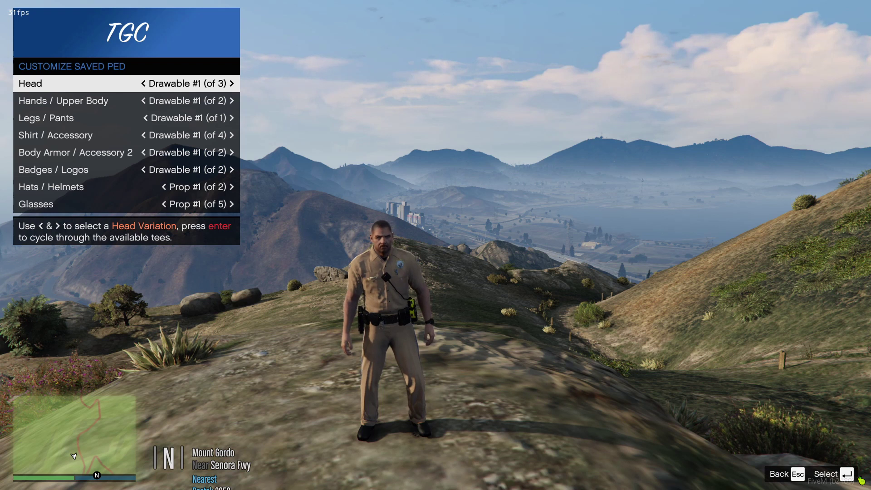
{"action": "key", "text": "Right"}
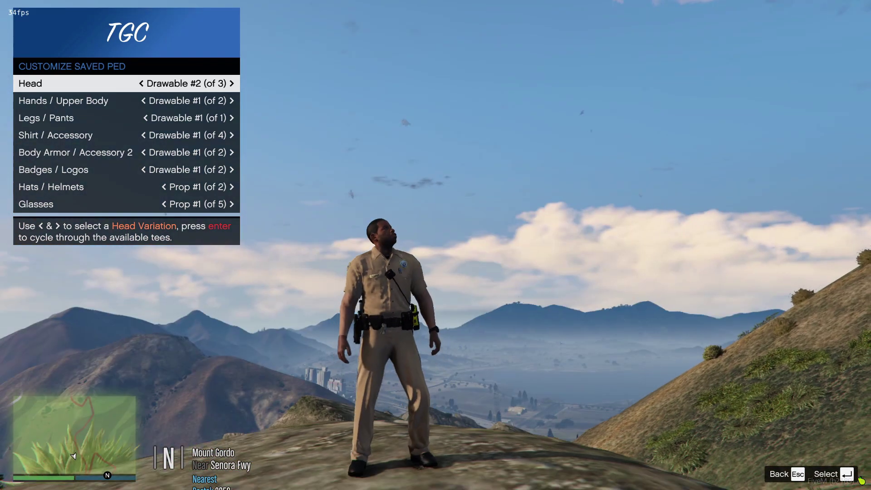
{"action": "key", "text": "Left"}
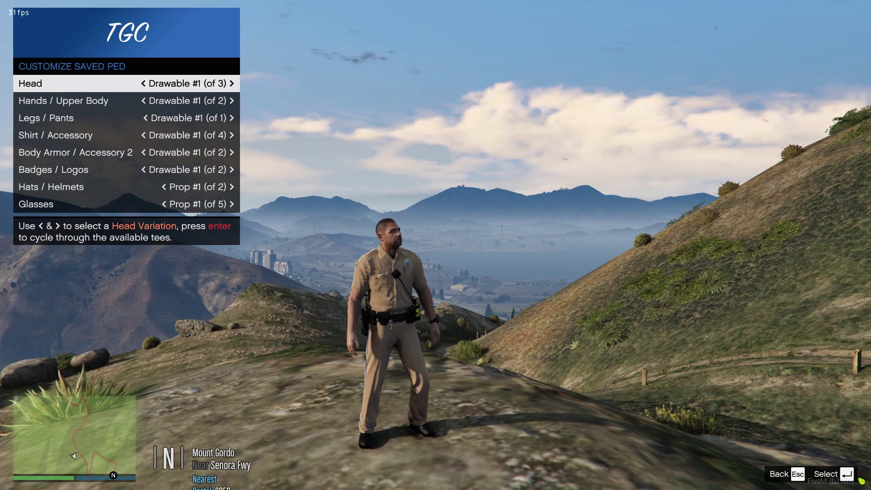
{"action": "key", "text": "Down"}
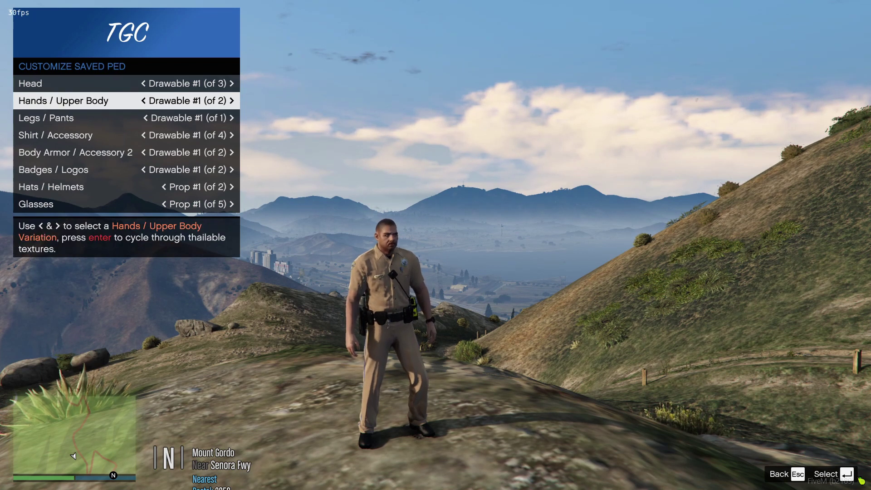
{"action": "key", "text": "Right"}
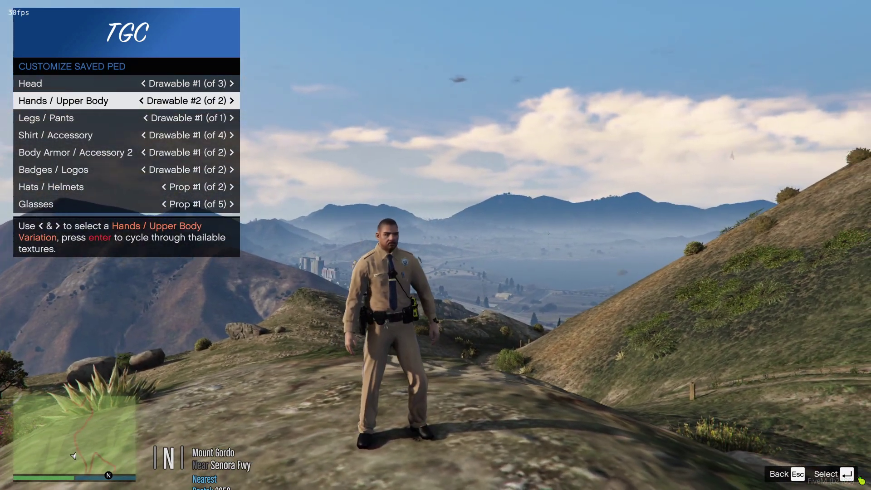
Try the high-visibility vest shirt, body armor and badge variations.
{"action": "key", "text": "Down"}
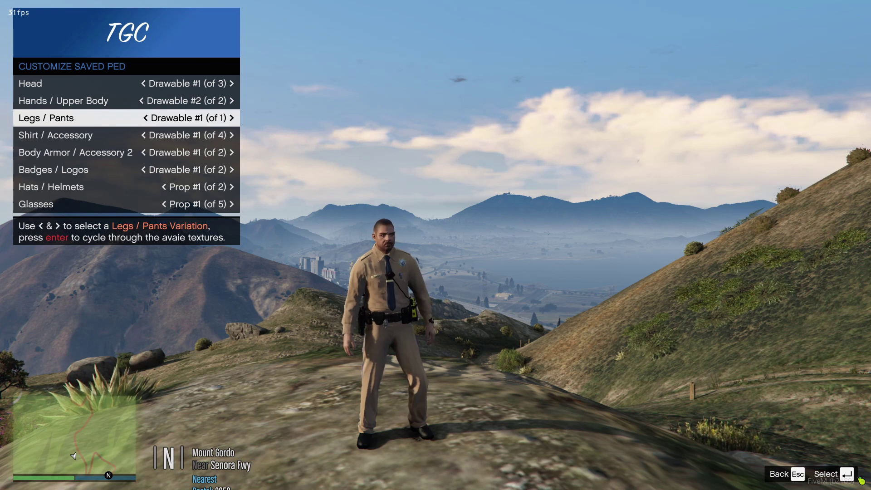
{"action": "key", "text": "Down"}
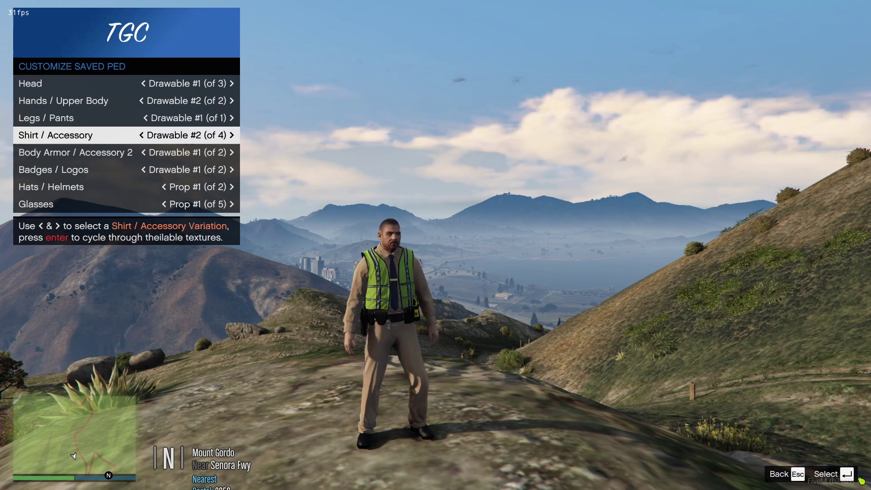
{"action": "key", "text": "Down"}
{"action": "key", "text": "Right"}
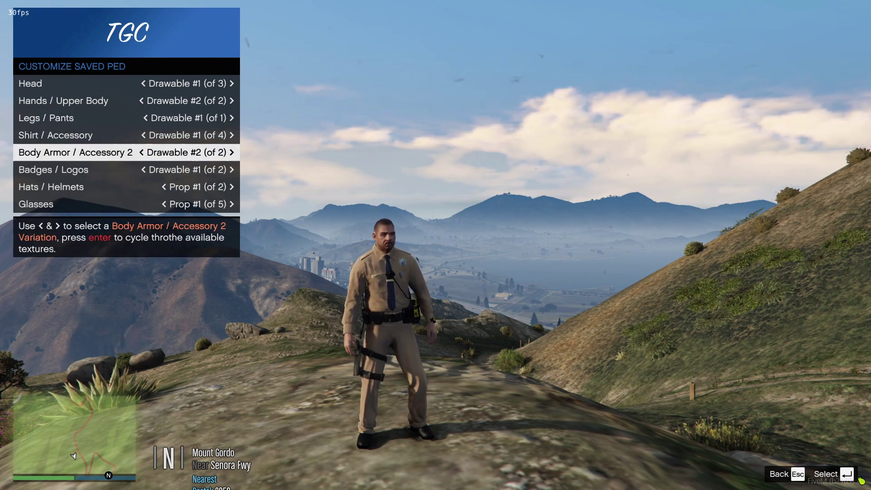
{"action": "key", "text": "Right"}
{"action": "key", "text": "Down"}
{"action": "key", "text": "Right"}
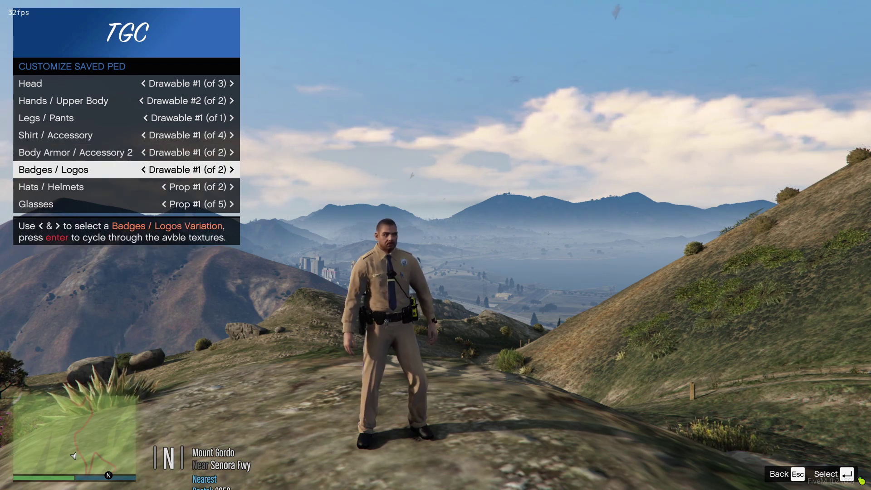
Try a cap and glasses variations, then back out to the appearance options.
{"action": "key", "text": "Down"}
{"action": "key", "text": "Right"}
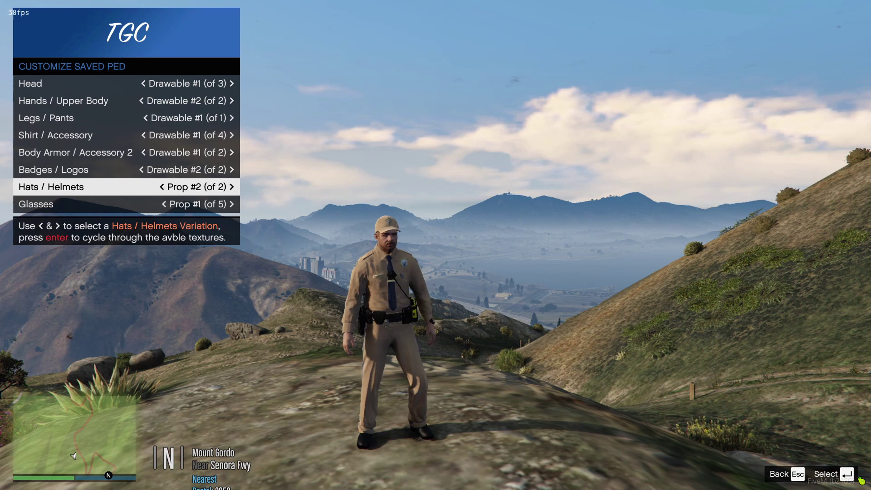
{"action": "key", "text": "Right"}
{"action": "key", "text": "Right"}
{"action": "key", "text": "Right"}
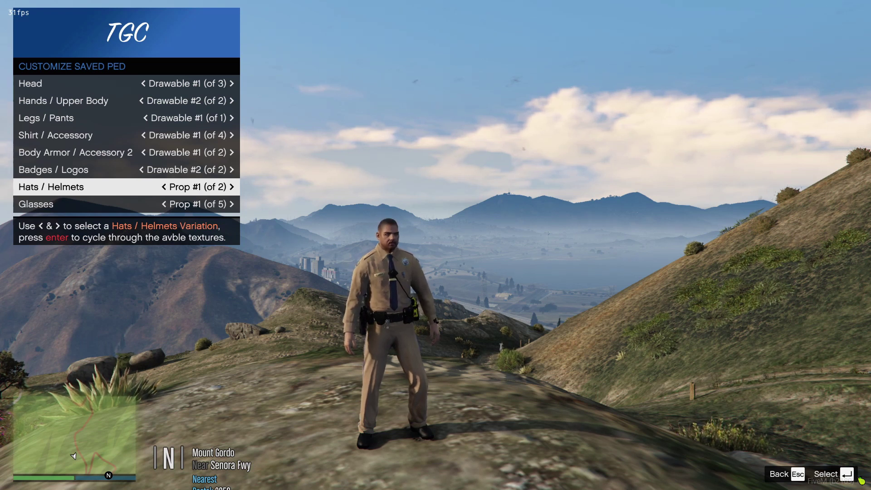
{"action": "key", "text": "Down"}
{"action": "key", "text": "Right"}
{"action": "key", "text": "Right"}
{"action": "key", "text": "Right"}
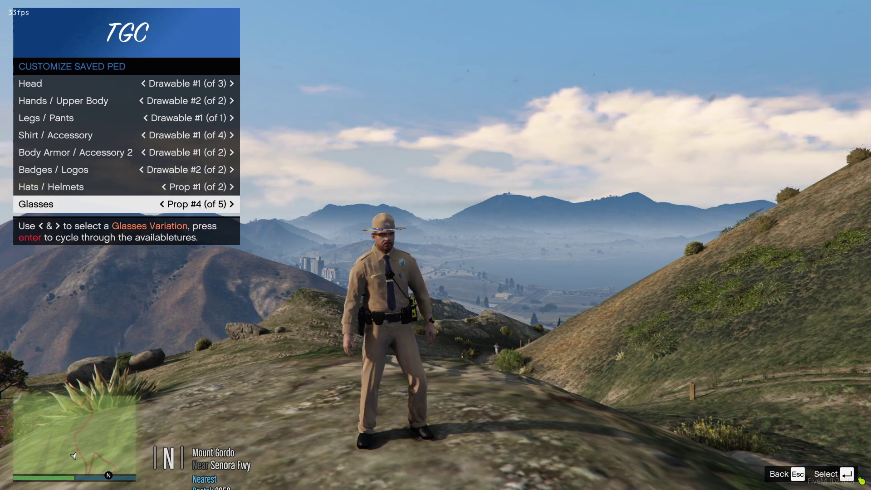
{"action": "key", "text": "Right"}
{"action": "key", "text": "Right"}
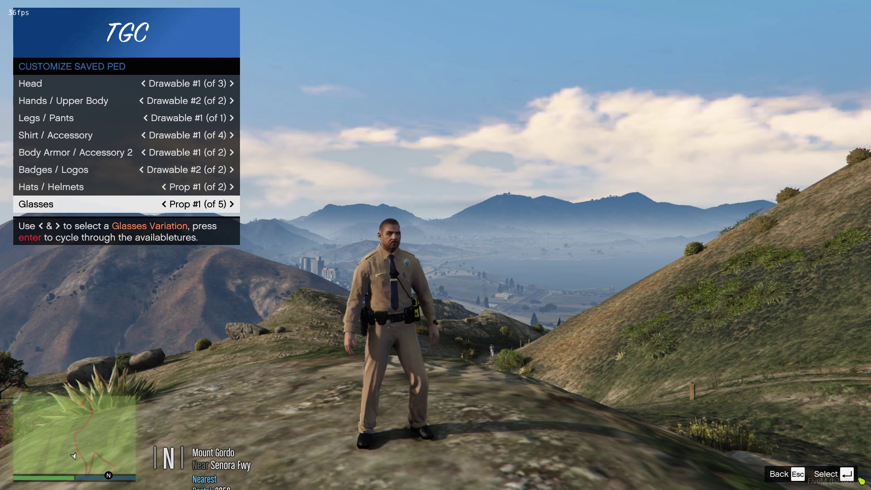
{"action": "key", "text": "BackSpace"}
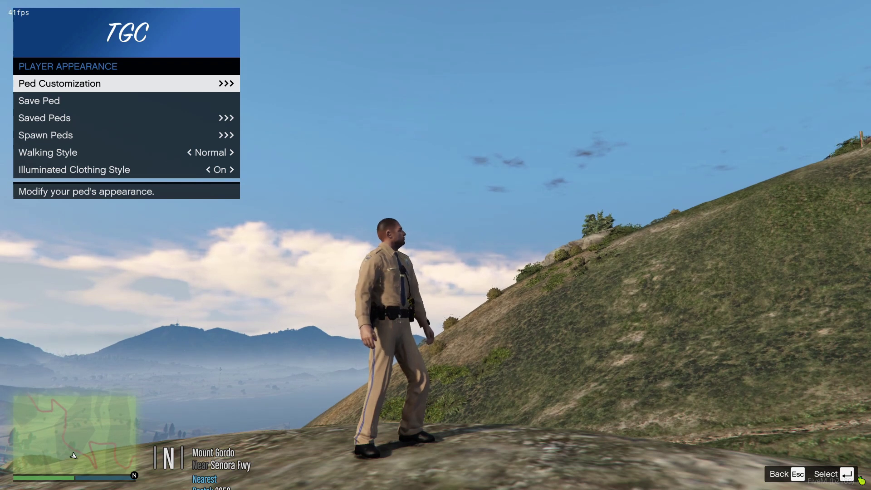
Navigate vMenu to Spawn Peds and open the Addon Peds list.
{"action": "key", "text": "Down"}
{"action": "key", "text": "Down"}
{"action": "key", "text": "Down"}
{"action": "key", "text": "Return"}
{"action": "key", "text": "Down"}
{"action": "key", "text": "Down"}
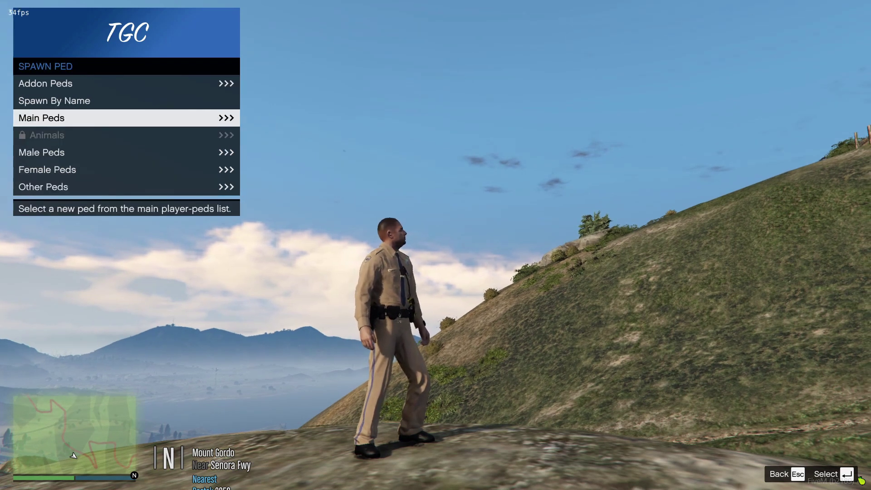
{"action": "key", "text": "Up"}
{"action": "key", "text": "Up"}
{"action": "key", "text": "Return"}
{"action": "key", "text": "Down"}
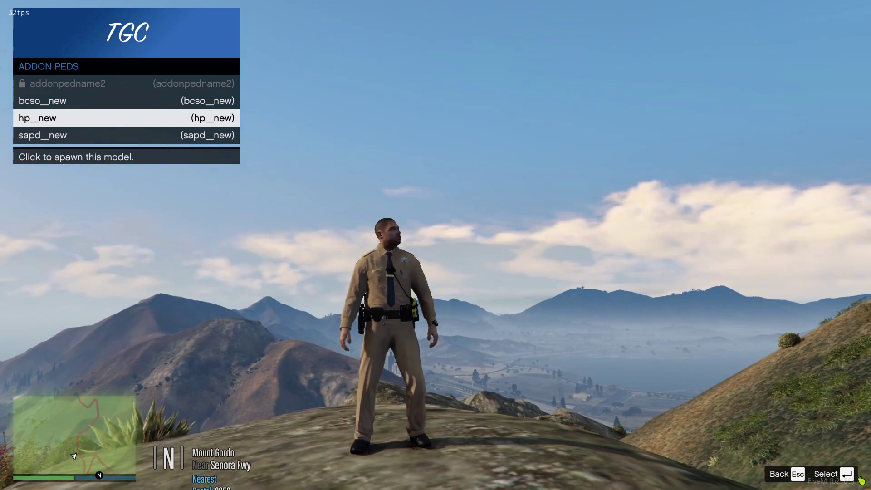
Spawn bcso_new, then sapd_new, and orbit the camera around the SAPD ped.
{"action": "key", "text": "Up"}
{"action": "key", "text": "Return"}
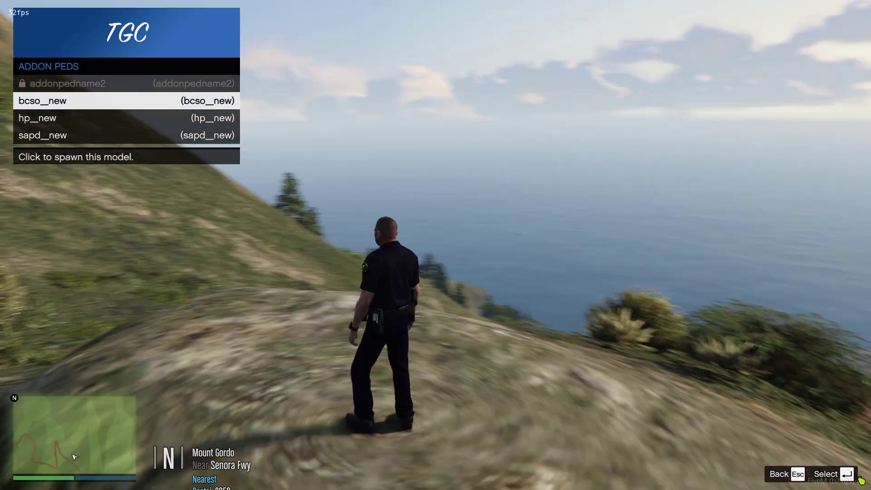
{"action": "key", "text": "Up"}
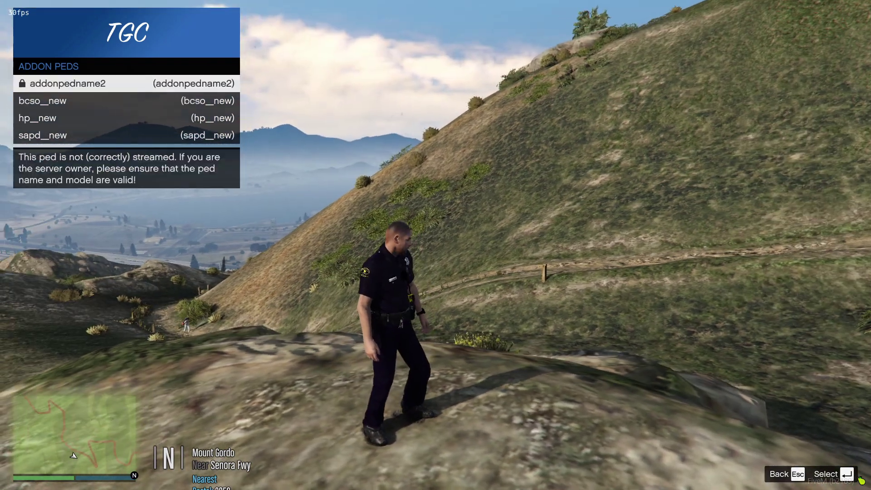
{"action": "key", "text": "Up"}
{"action": "key", "text": "Return"}
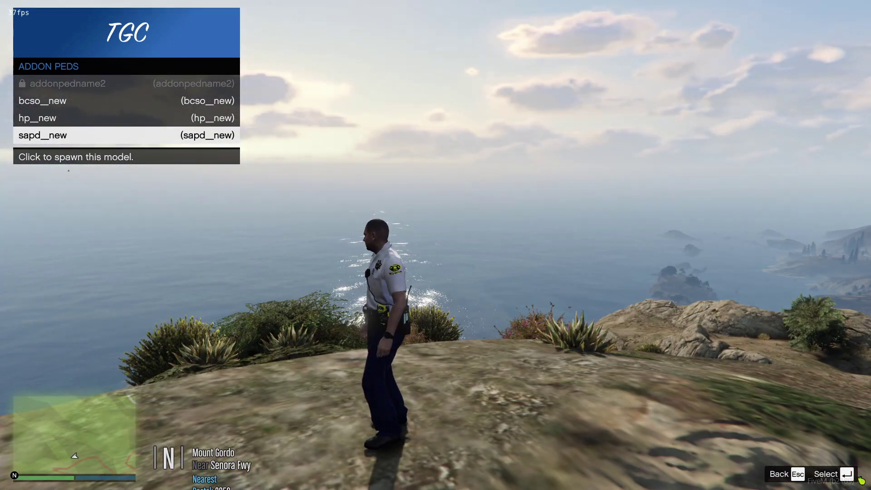
{"action": "left_click_drag", "start_coordinate": [613, 272], "coordinate": [273, 272]}
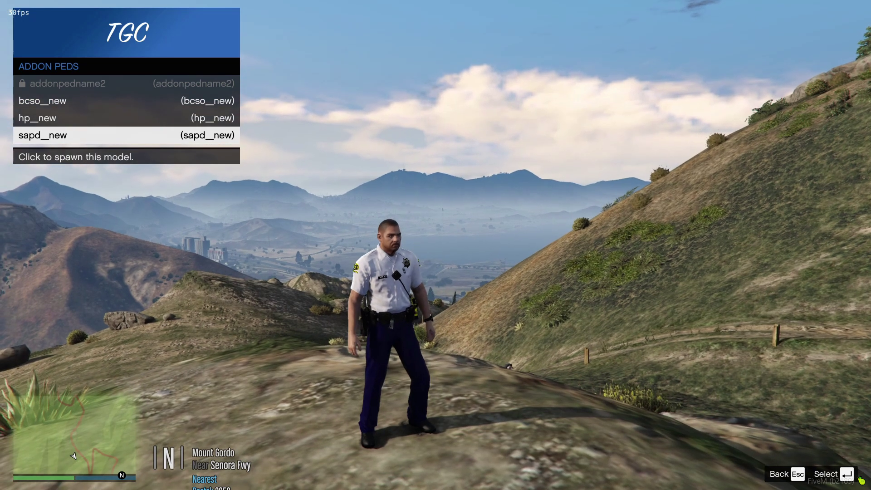
Spawn hp_new from the Addon Peds list, browse nearby bcso_new and sapd_new entries, and orbit around the ped.
{"action": "key", "text": "Up"}
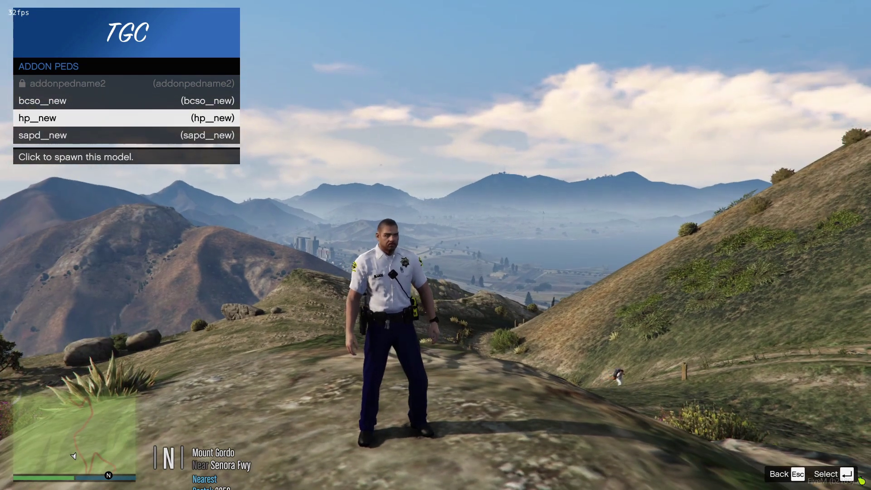
{"action": "key", "text": "Return"}
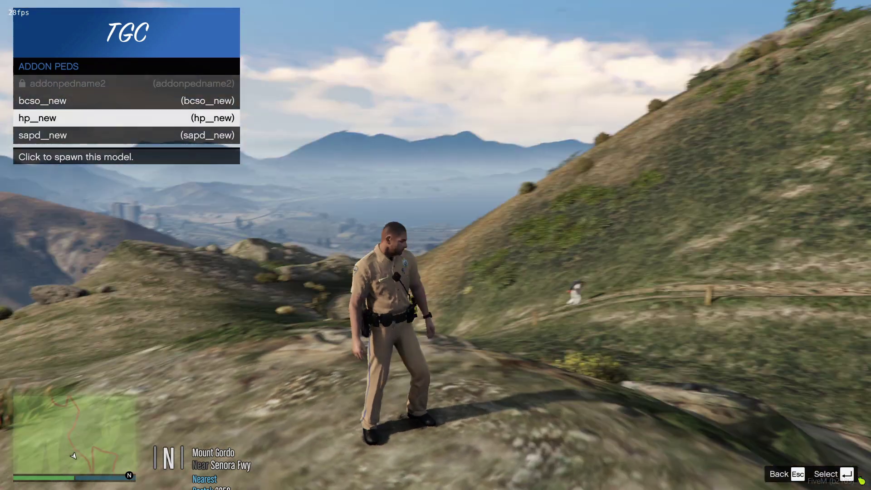
{"action": "key", "text": "Up"}
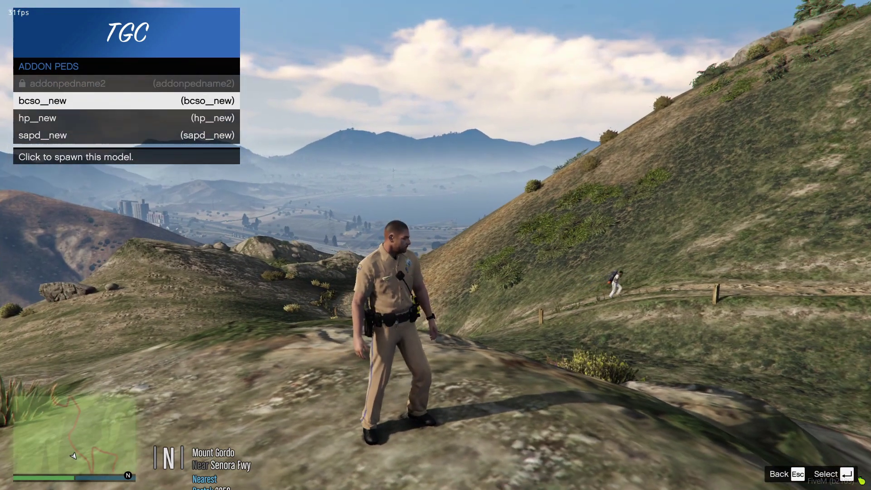
{"action": "key", "text": "Down"}
{"action": "key", "text": "Down"}
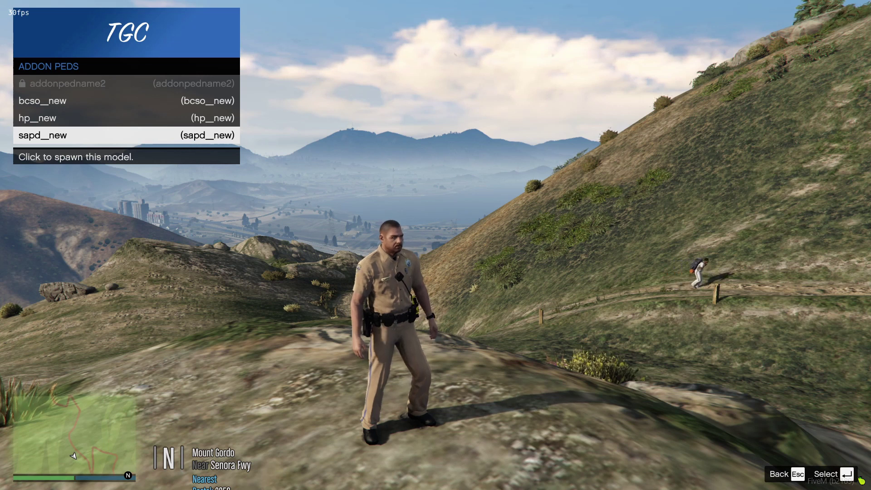
{"action": "key", "text": "Up"}
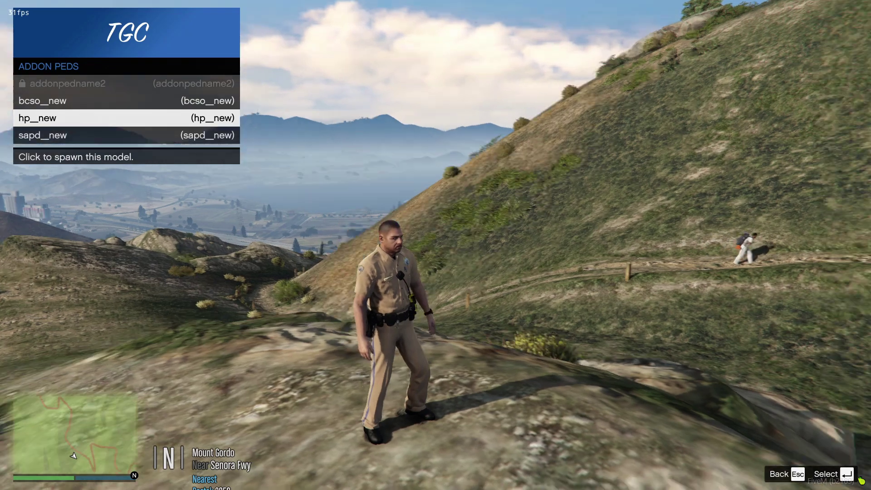
{"action": "left_click_drag", "start_coordinate": [613, 273], "coordinate": [204, 272]}
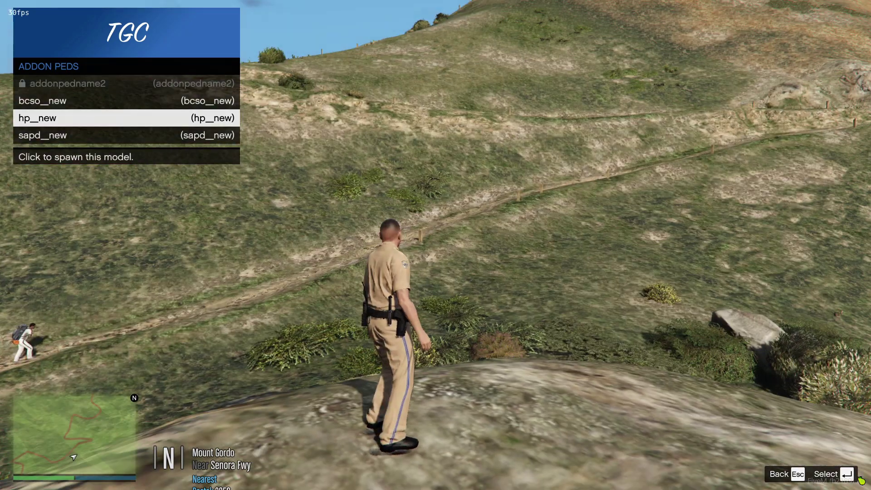